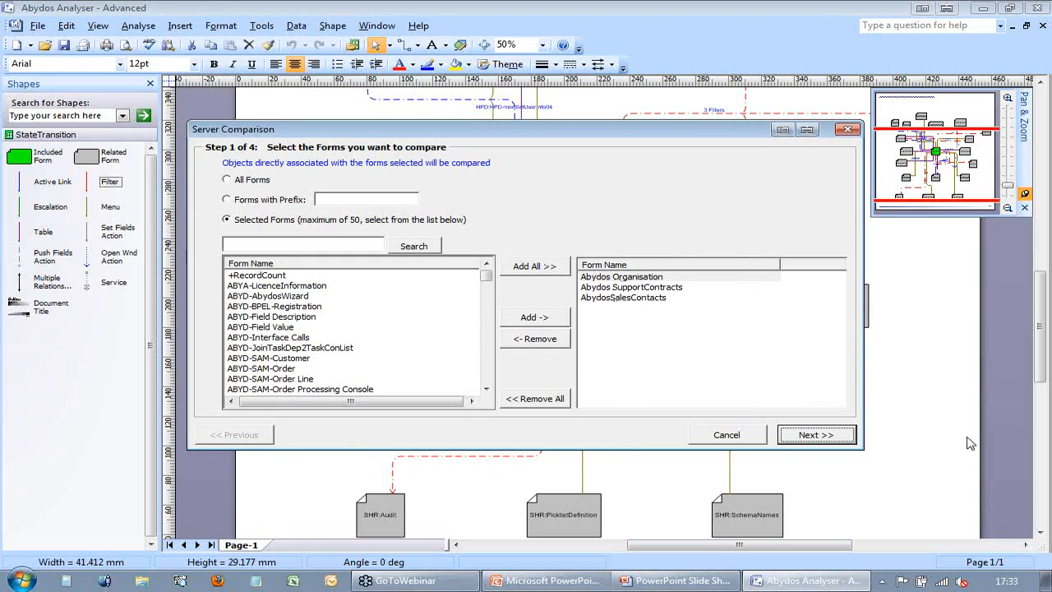
- Run the server comparison of the three selected Abydos forms against server aragorn, keeping the preset object types, difference options and logon details
{"action": "left_click", "coordinate": [822, 436]}
{"action": "left_click", "coordinate": [831, 437]}
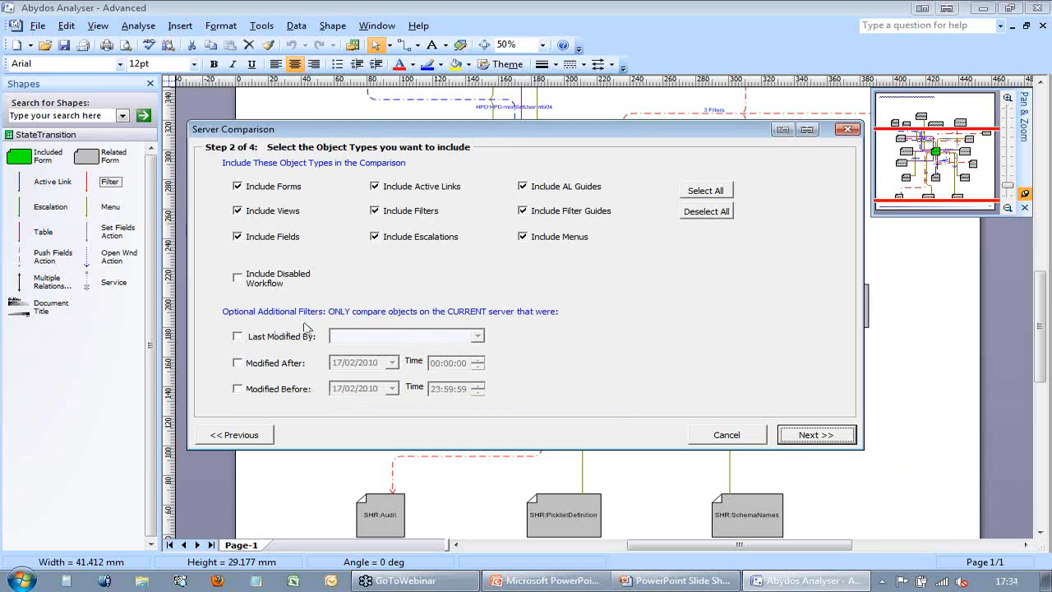
{"action": "left_click", "coordinate": [828, 442]}
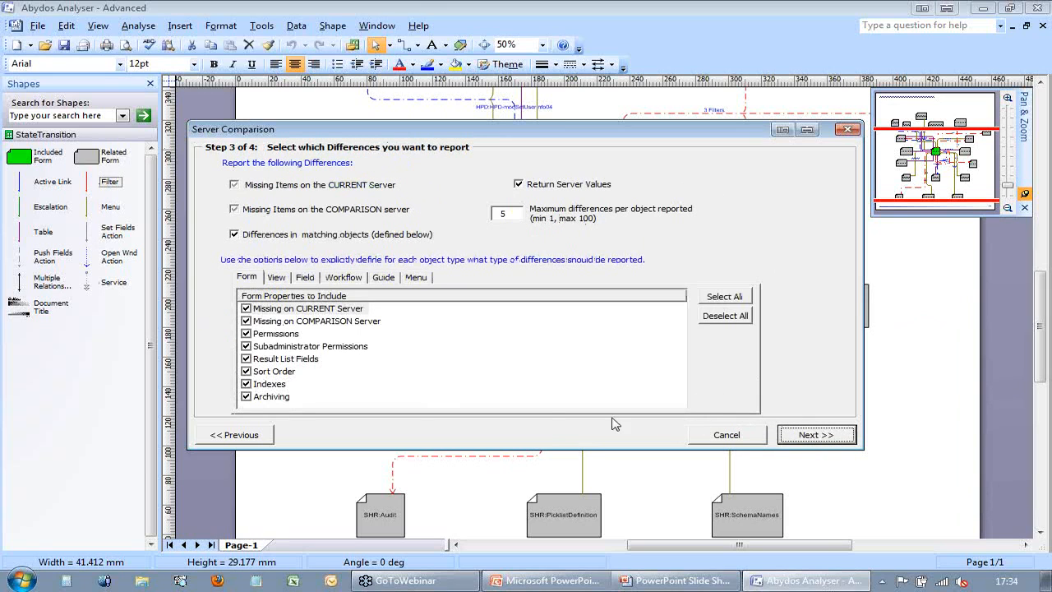
{"action": "left_click", "coordinate": [817, 435]}
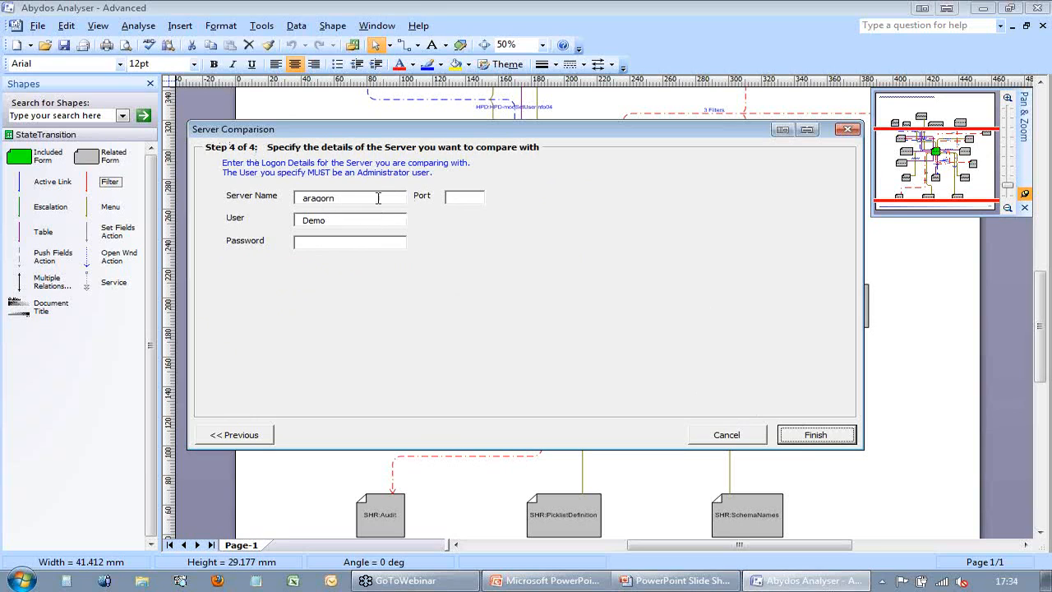
{"action": "left_click", "coordinate": [823, 436]}
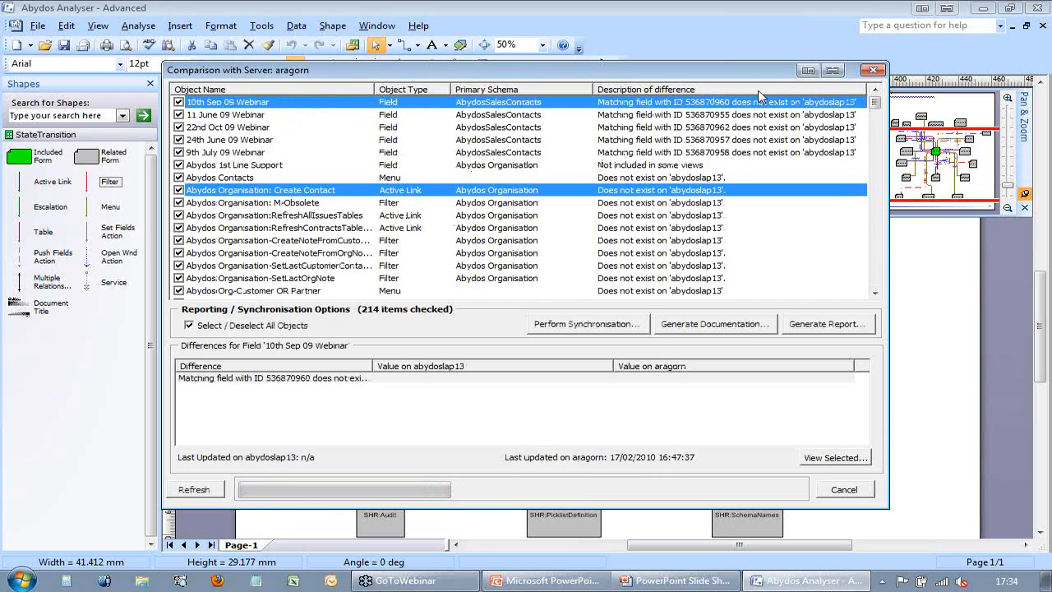
- Inspect the differences recorded for the Abydos Organisation:RefreshAllIssuesTables active link and the Analyser Evals field
{"action": "left_click", "coordinate": [684, 214]}
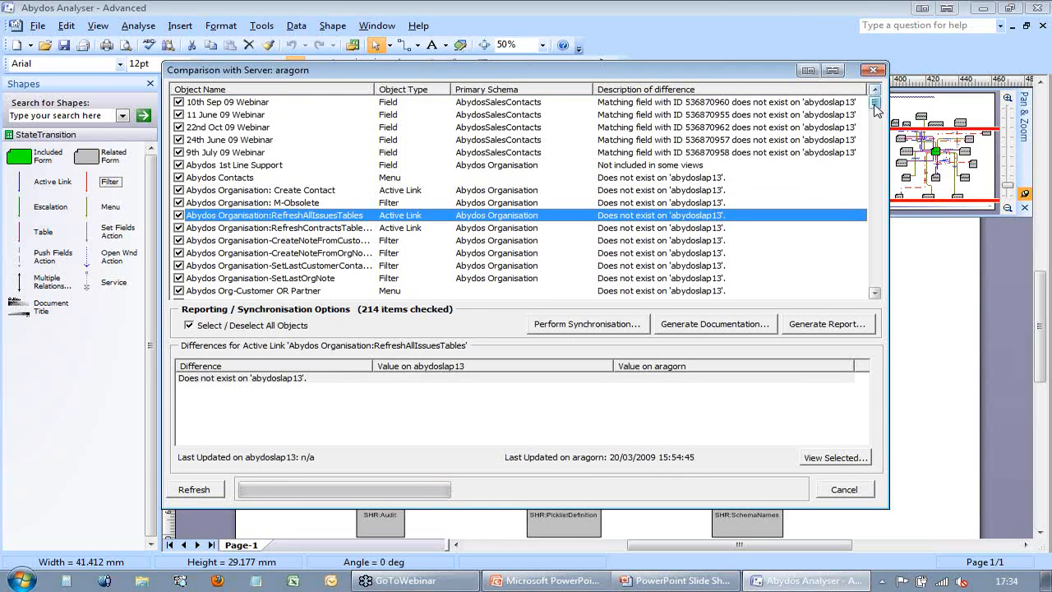
{"action": "left_click_drag", "start_coordinate": [876, 109], "coordinate": [876, 151]}
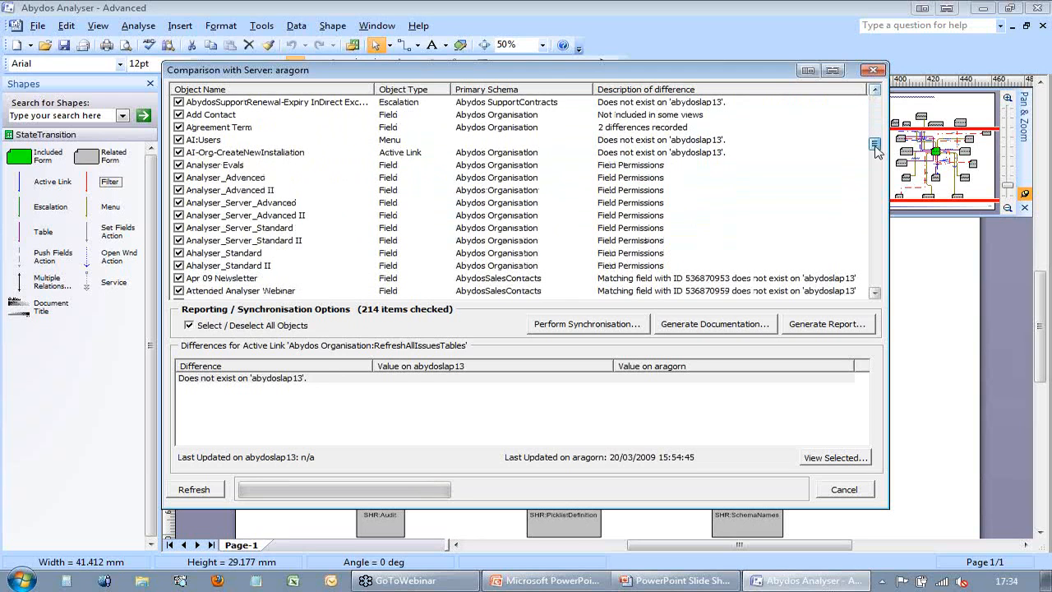
{"action": "left_click", "coordinate": [717, 167]}
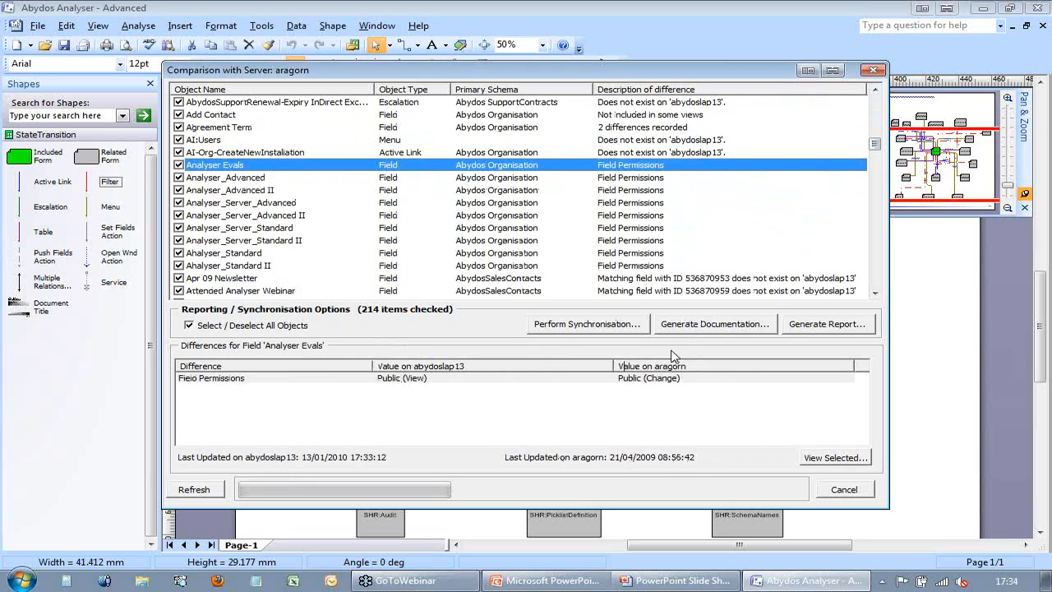
{"action": "left_click_drag", "start_coordinate": [877, 145], "coordinate": [875, 102]}
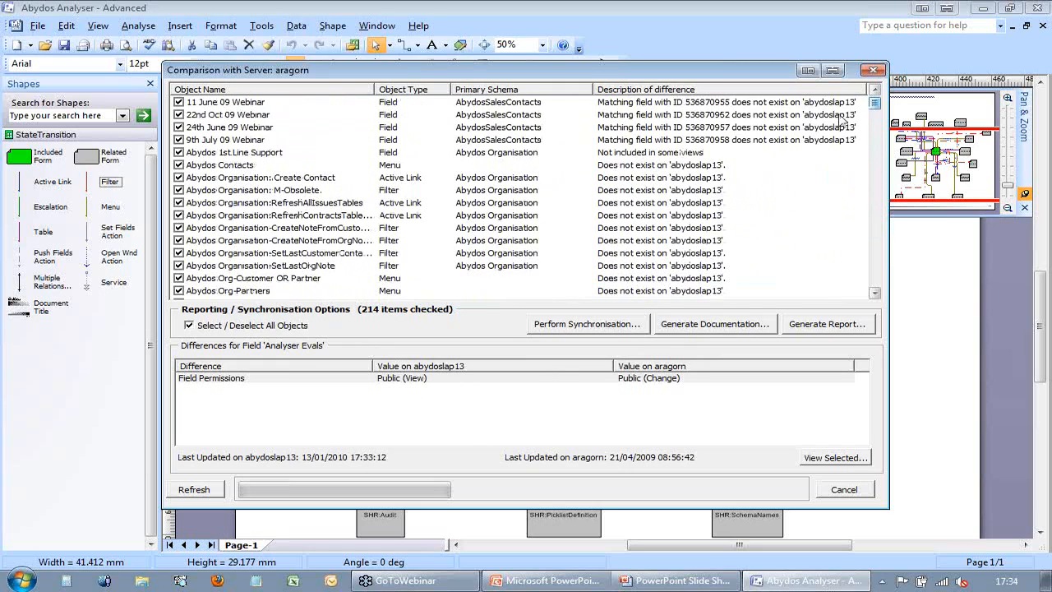
- Try to produce a landscape documentation report of the checked comparison objects, and close the report definition
{"action": "left_click", "coordinate": [746, 325]}
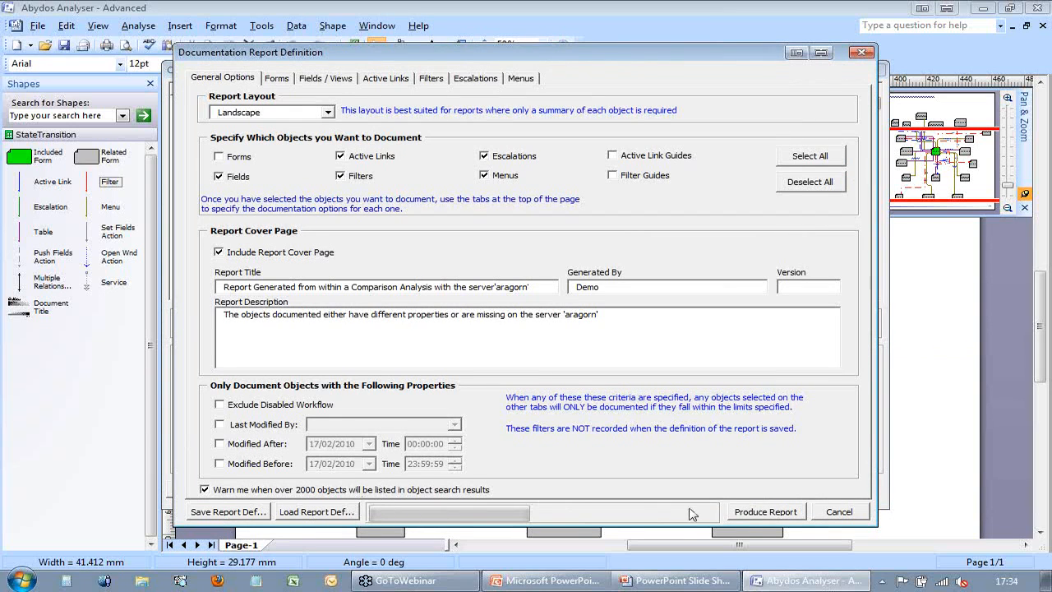
{"action": "left_click", "coordinate": [765, 512]}
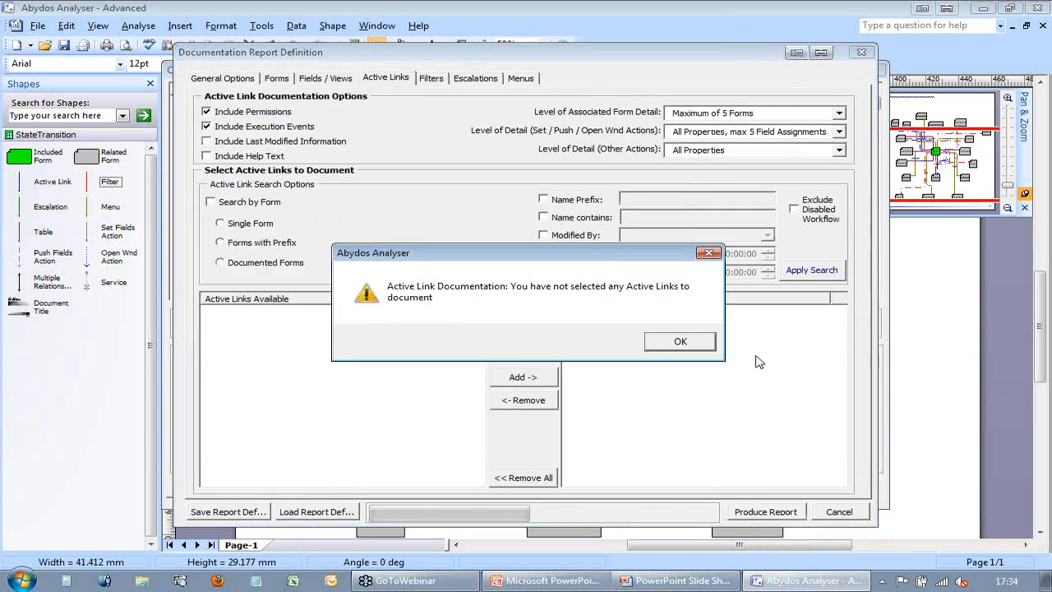
{"action": "left_click", "coordinate": [680, 342]}
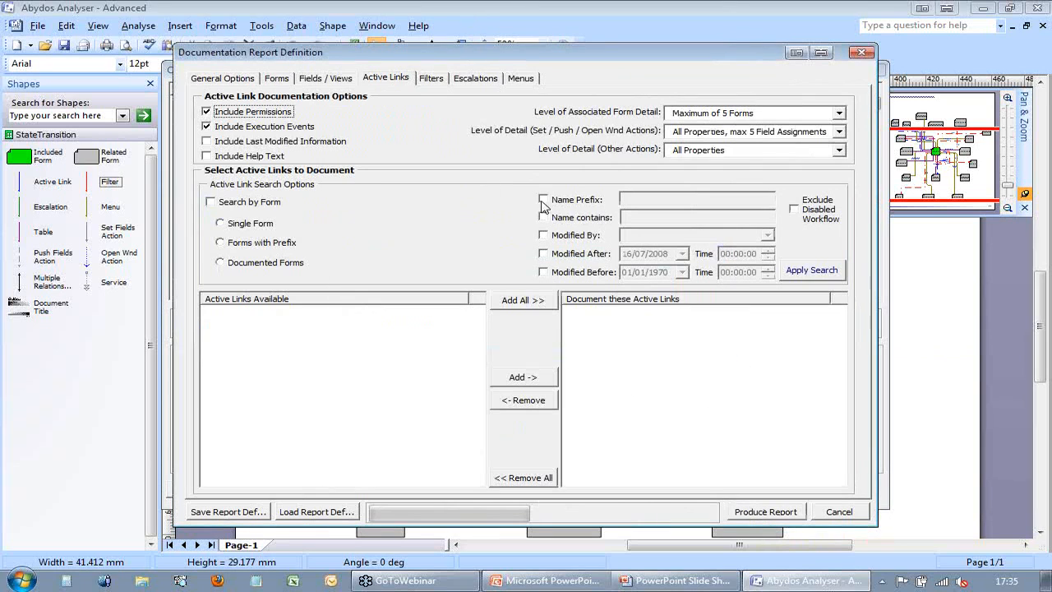
{"action": "left_click", "coordinate": [772, 511]}
{"action": "left_click", "coordinate": [686, 343]}
{"action": "left_click", "coordinate": [862, 52]}
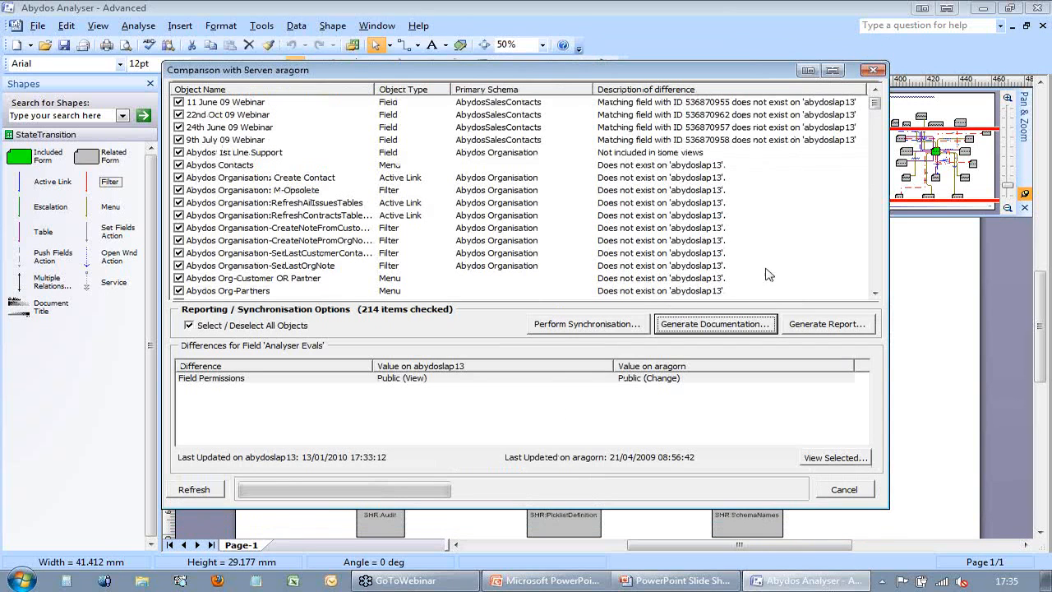
- Generate the server comparison report for all checked objects as an Excel workbook
{"action": "left_click", "coordinate": [849, 326]}
{"action": "left_click", "coordinate": [681, 265]}
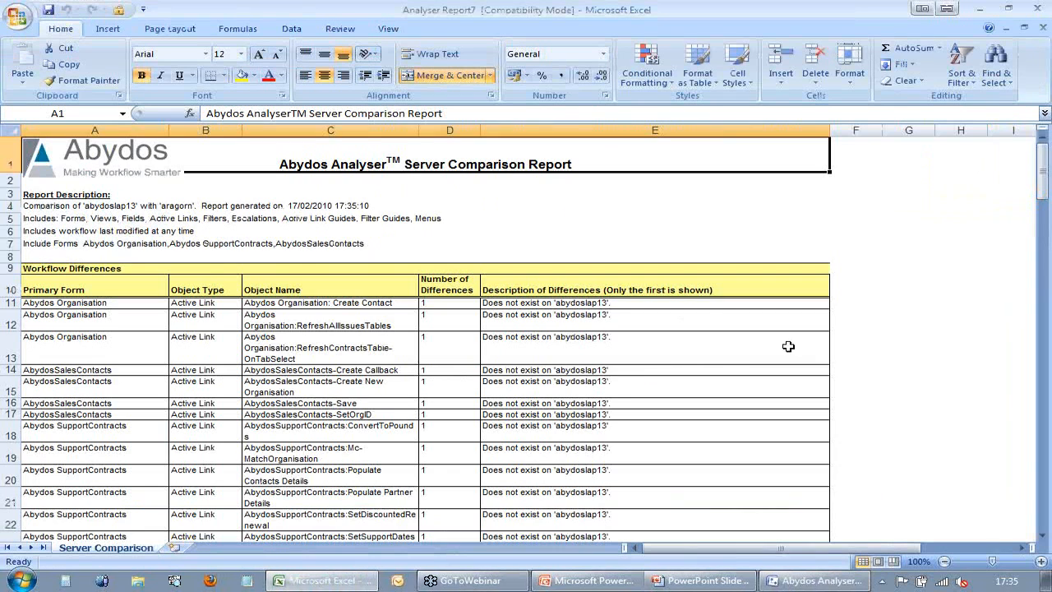
- Review the active link, escalation and field differences listed in the comparison report, and close the workbook without saving
{"action": "scroll", "coordinate": [773, 335], "scroll_direction": "down", "scroll_amount": 1}
{"action": "scroll", "coordinate": [909, 290], "scroll_direction": "down", "scroll_amount": 1}
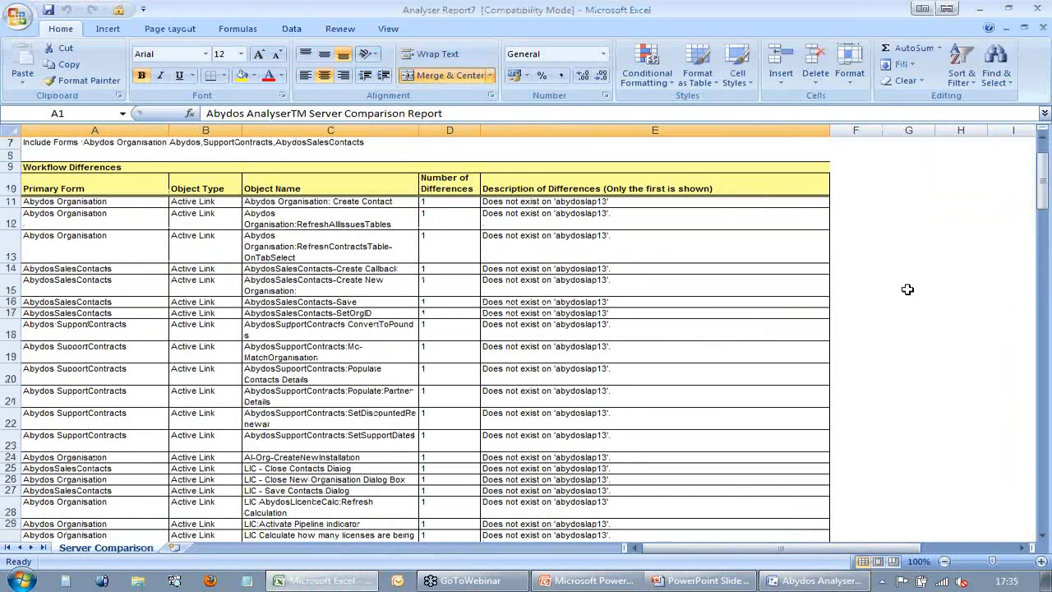
{"action": "scroll", "coordinate": [904, 287], "scroll_direction": "up", "scroll_amount": 2}
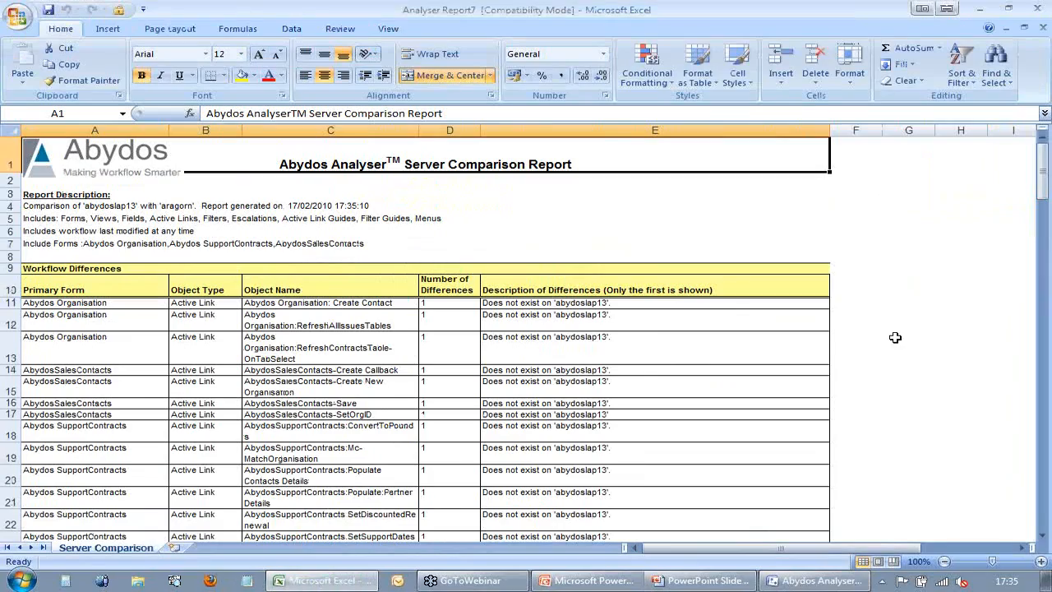
{"action": "scroll", "coordinate": [869, 360], "scroll_direction": "down", "scroll_amount": 8}
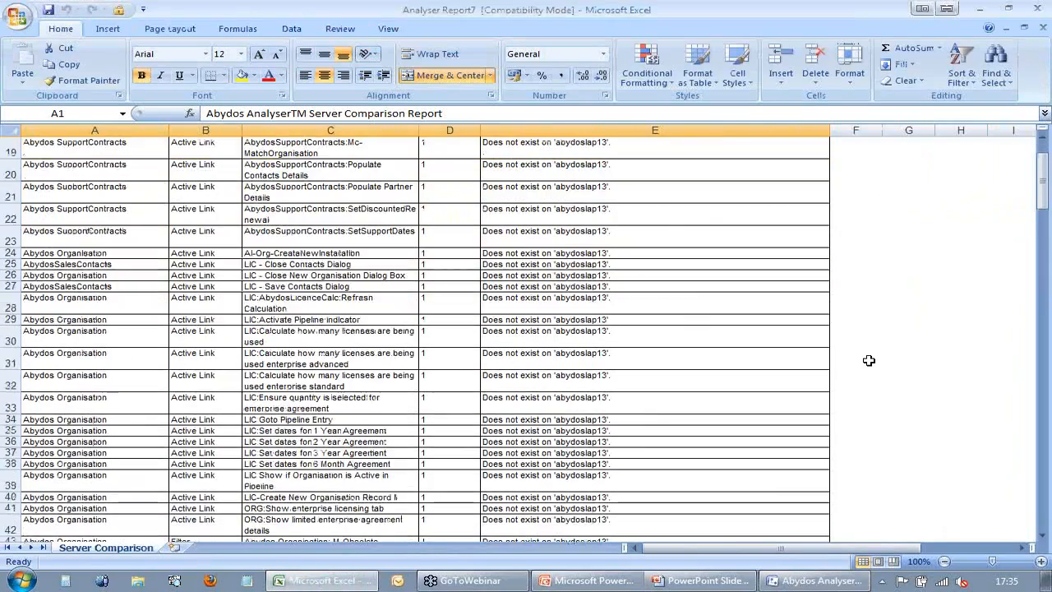
{"action": "scroll", "coordinate": [869, 360], "scroll_direction": "down", "scroll_amount": 19}
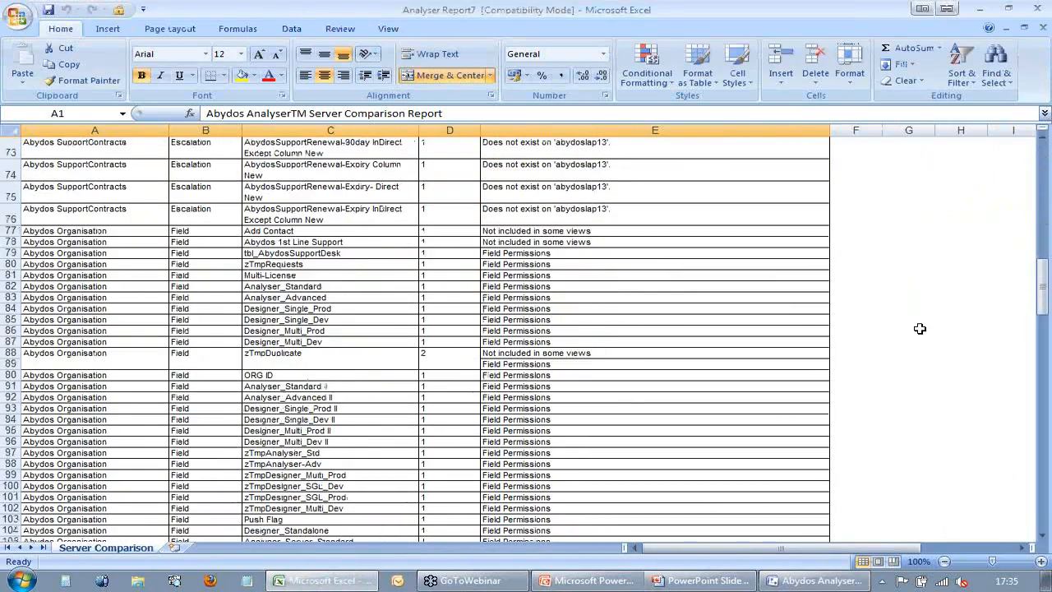
{"action": "scroll", "coordinate": [915, 331], "scroll_direction": "down", "scroll_amount": 9}
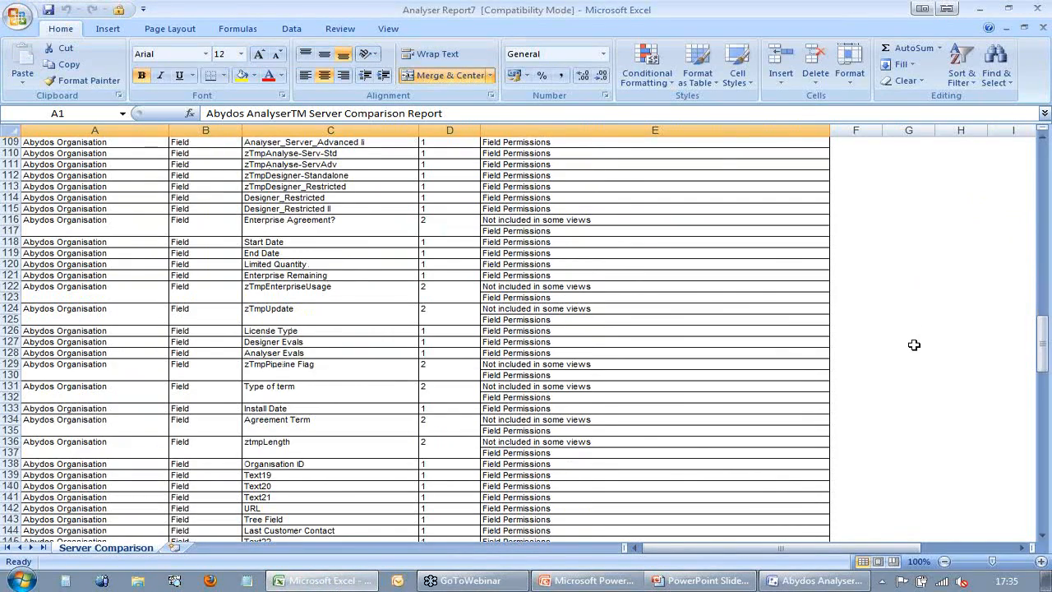
{"action": "scroll", "coordinate": [914, 345], "scroll_direction": "down", "scroll_amount": 19}
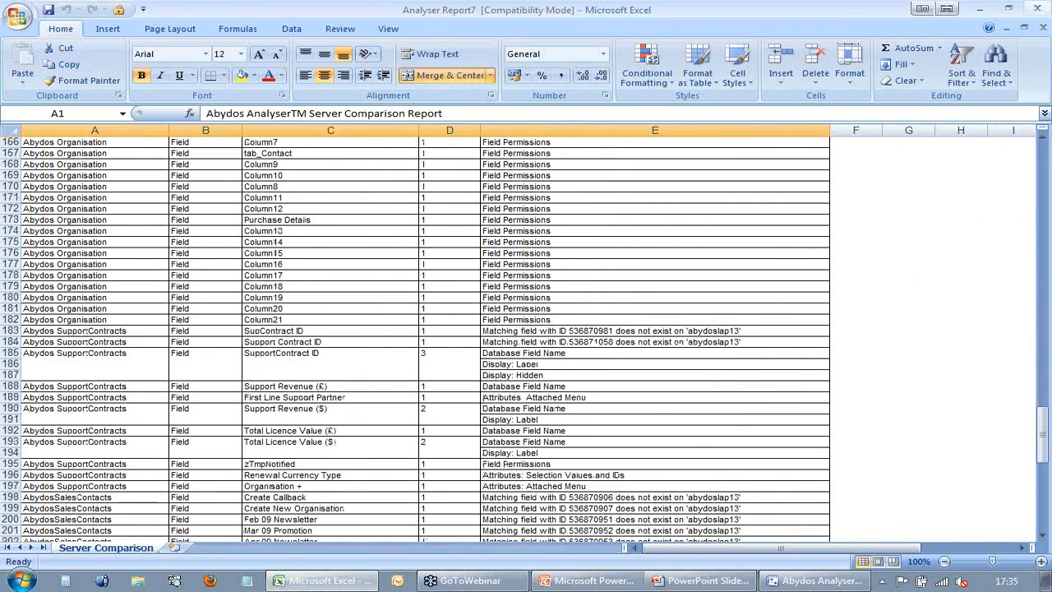
{"action": "left_click", "coordinate": [1035, 6]}
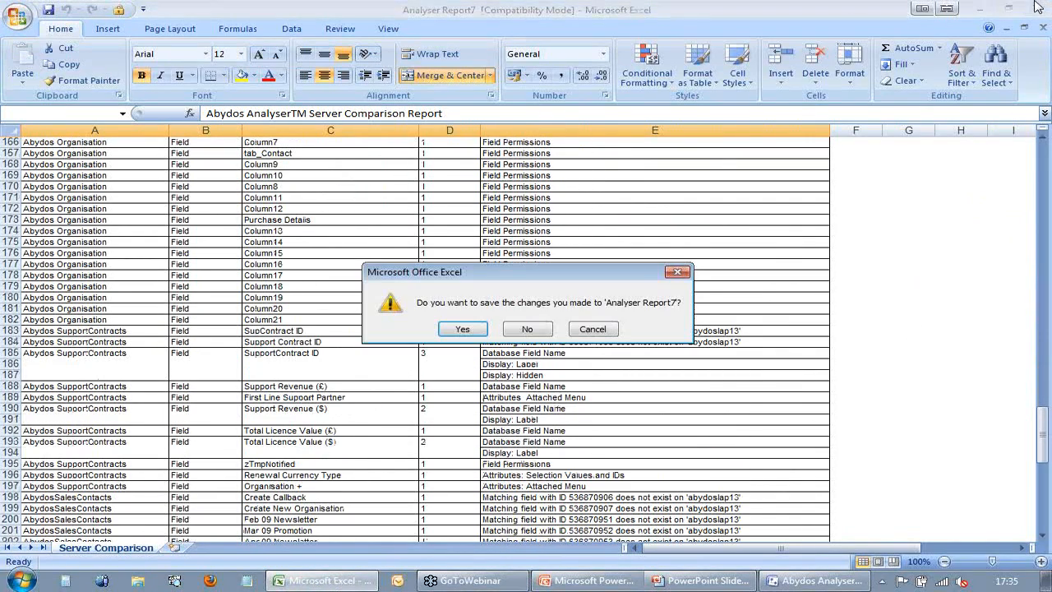
{"action": "left_click", "coordinate": [527, 330]}
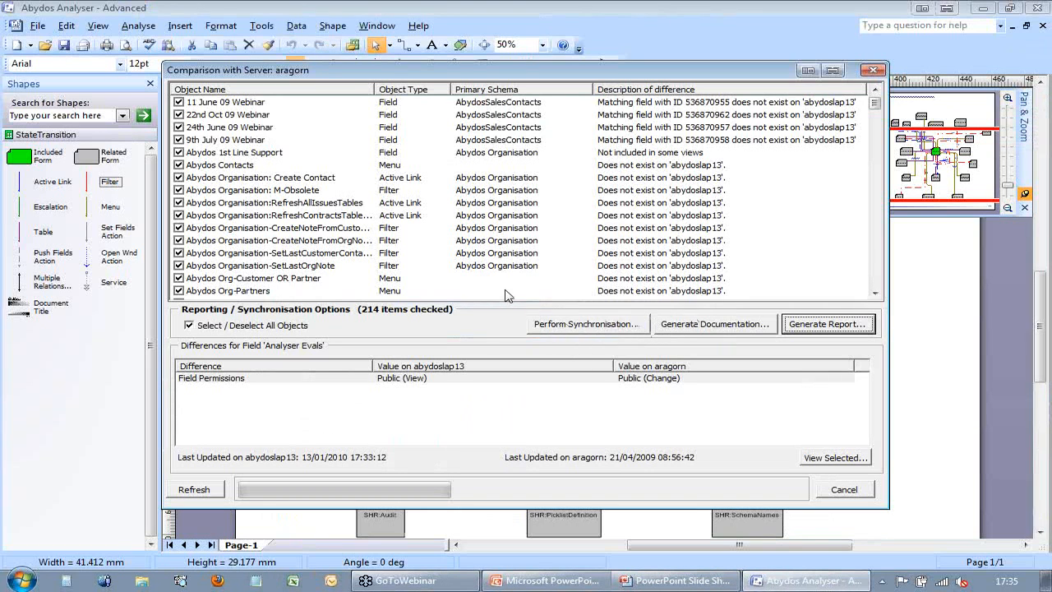
- Deselect all compared objects and look through the list for items missing on either server
{"action": "left_click", "coordinate": [189, 326]}
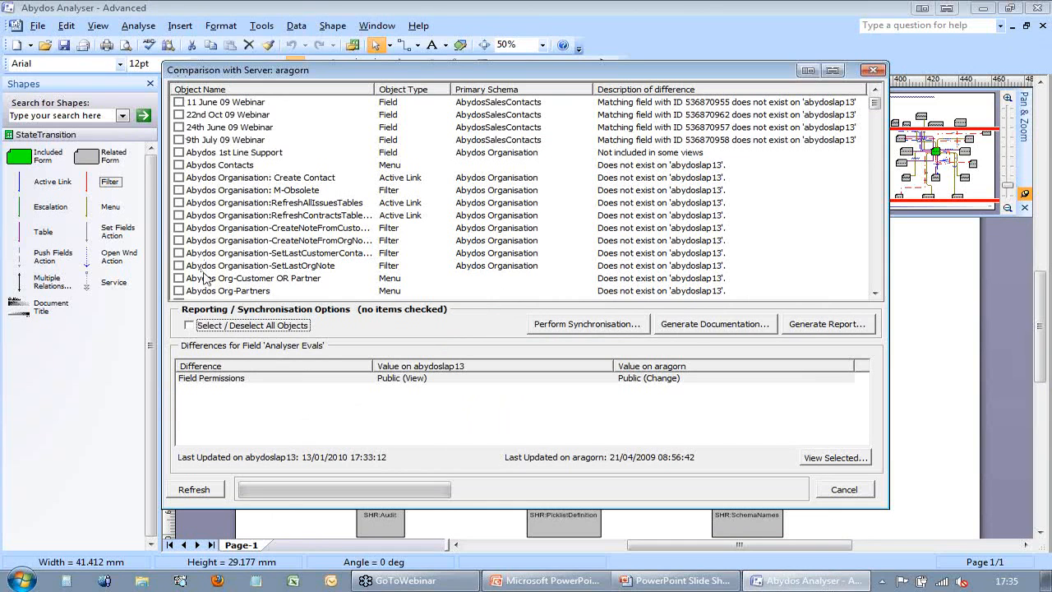
{"action": "scroll", "coordinate": [426, 262], "scroll_direction": "down", "scroll_amount": 10}
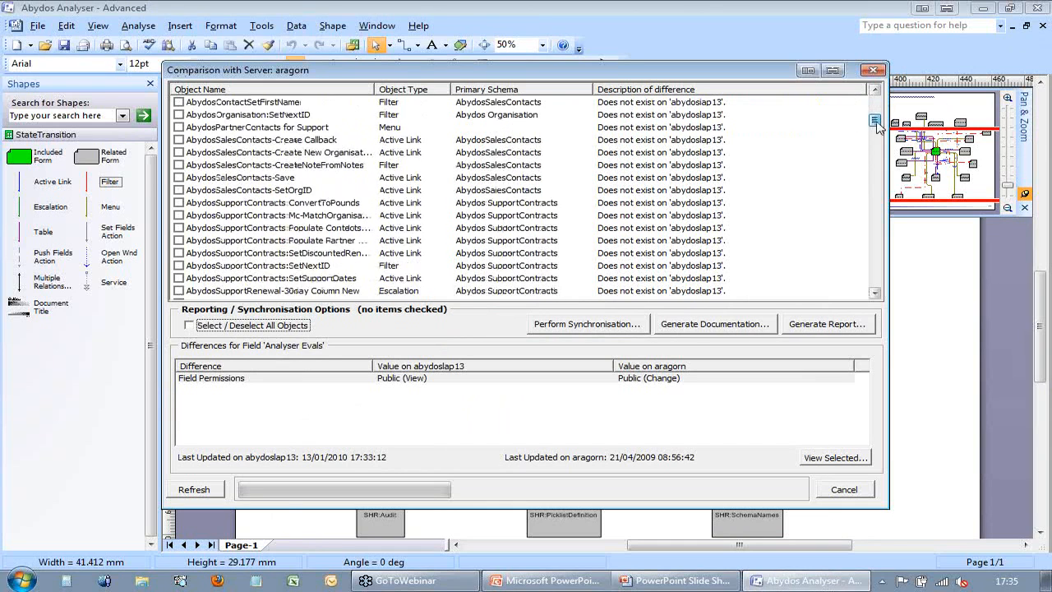
{"action": "scroll", "coordinate": [426, 261], "scroll_direction": "up", "scroll_amount": 12}
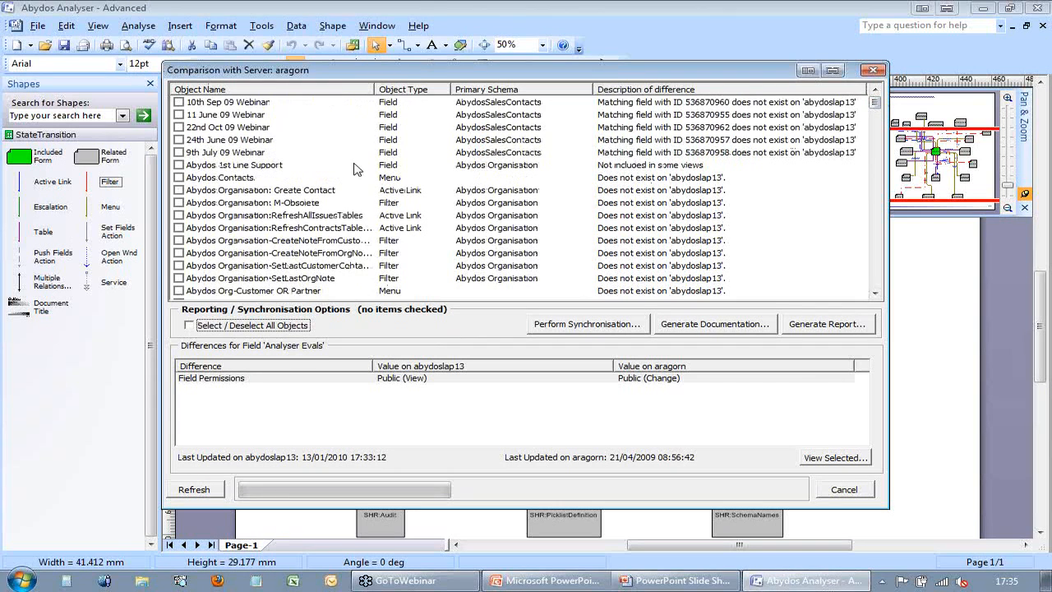
{"action": "left_click_drag", "start_coordinate": [873, 110], "coordinate": [879, 171]}
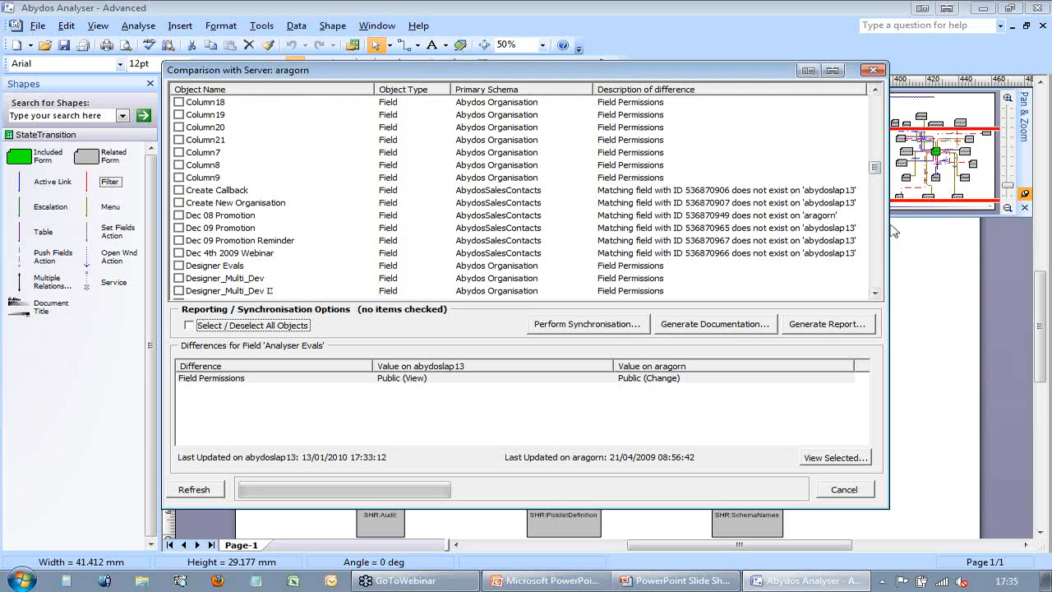
{"action": "left_click_drag", "start_coordinate": [877, 164], "coordinate": [882, 171]}
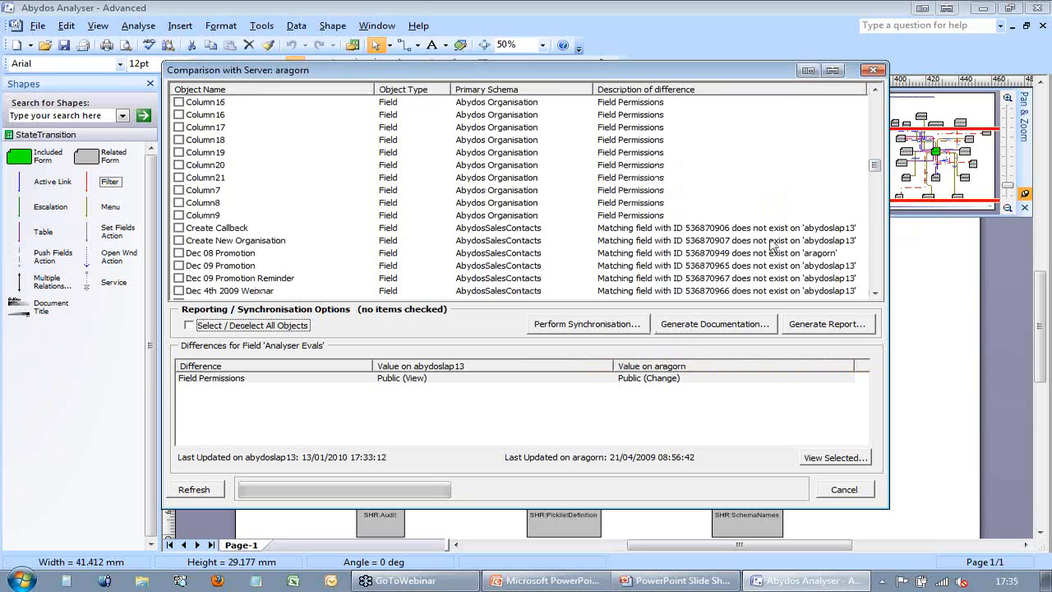
- Close the comparison results, consult the Scenarios slide in the PowerPoint slide show, and cancel the Server Comparison wizard back in Abydos Analyser
{"action": "left_click", "coordinate": [845, 489]}
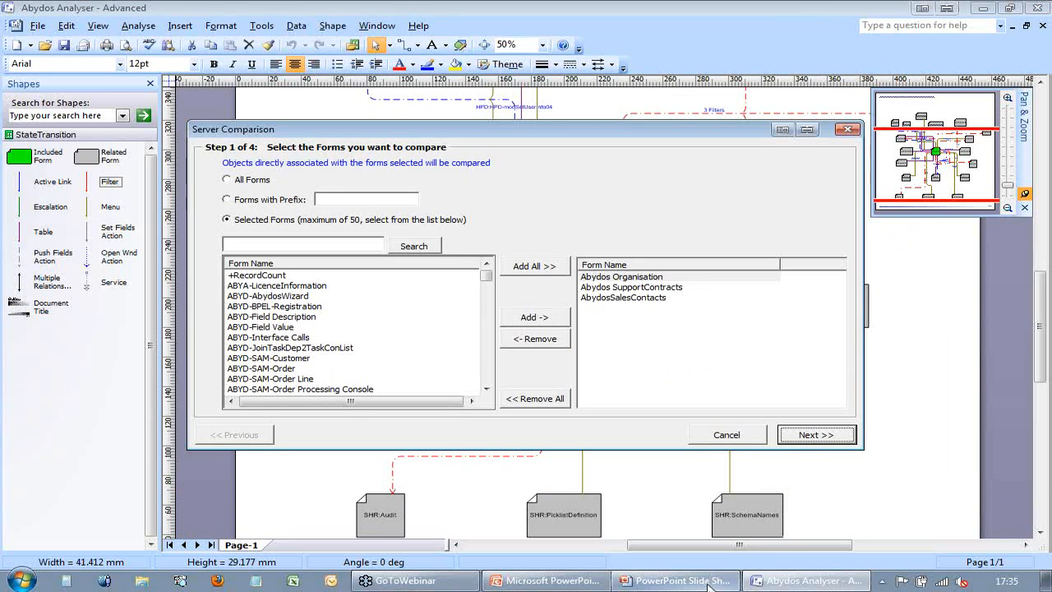
{"action": "left_click", "coordinate": [721, 580]}
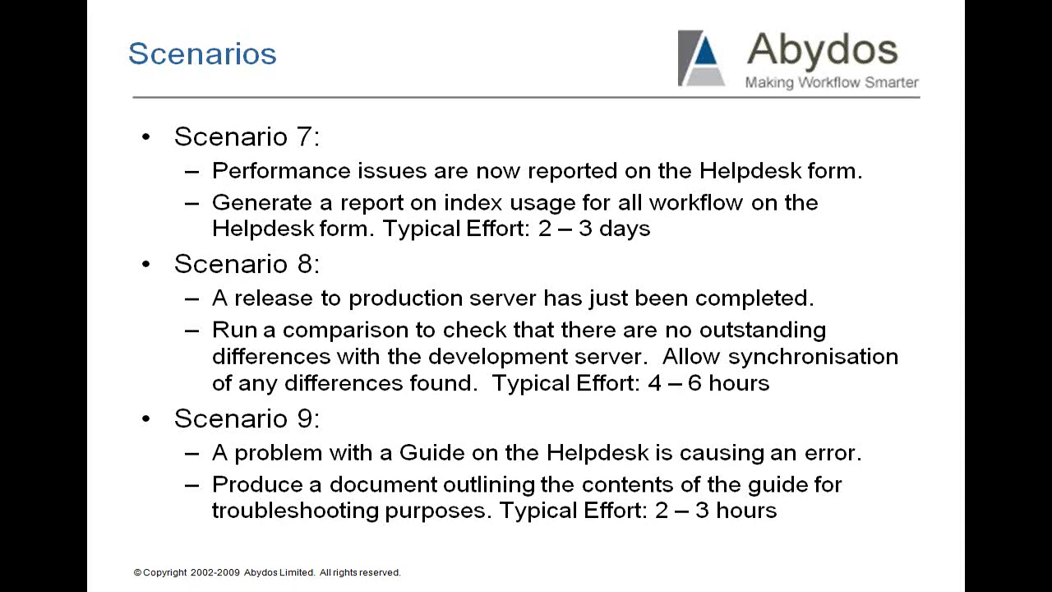
{"action": "key", "text": "alt+Tab"}
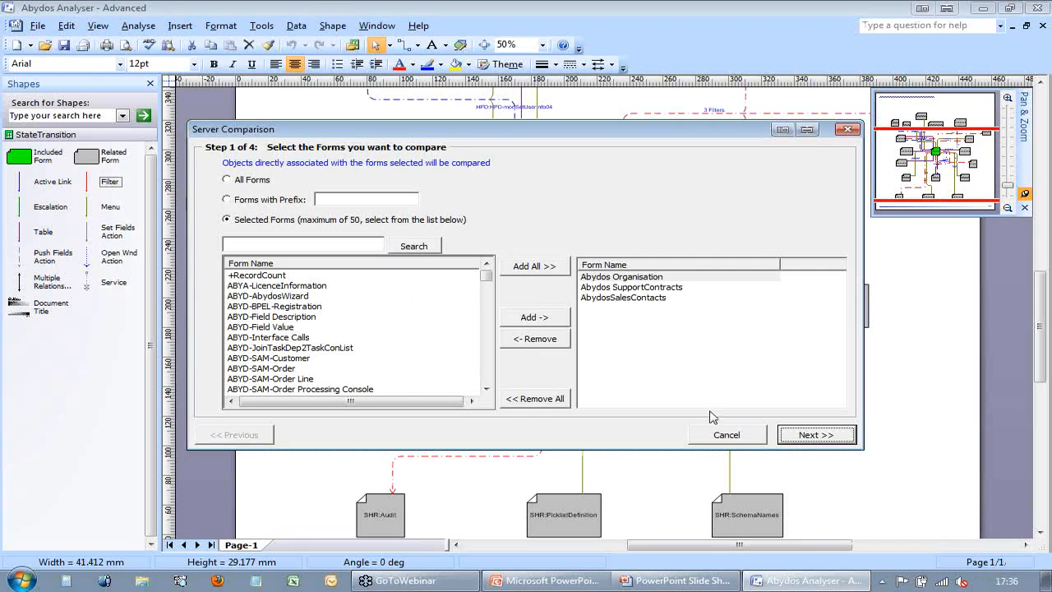
{"action": "left_click", "coordinate": [721, 436]}
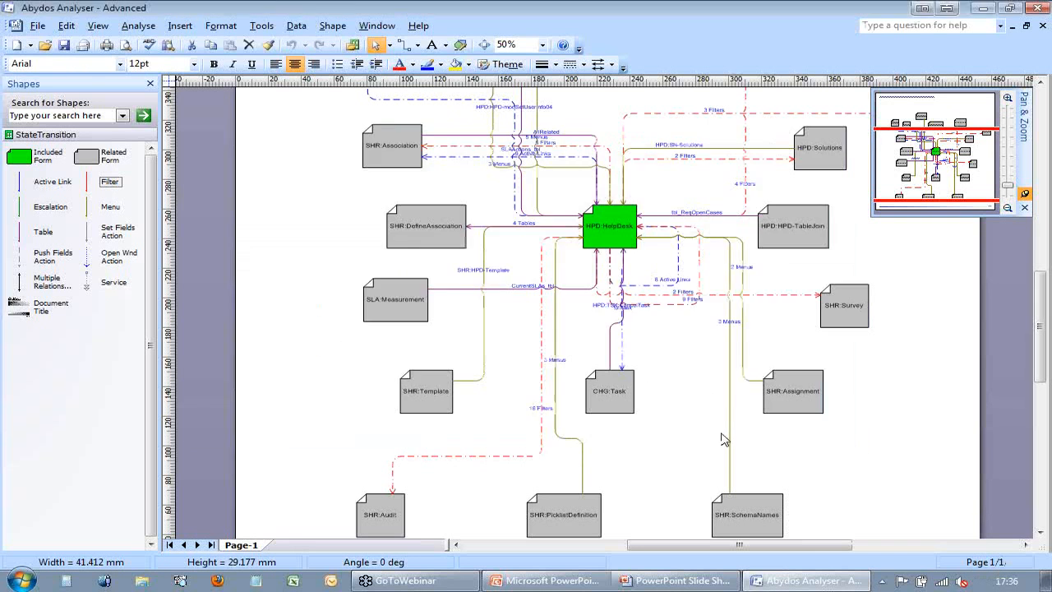
- Draw the default guide diagram for the active link guide ABYD:WIZ:NextAssignedTask and view it at 75% zoom
{"action": "left_click", "coordinate": [151, 27]}
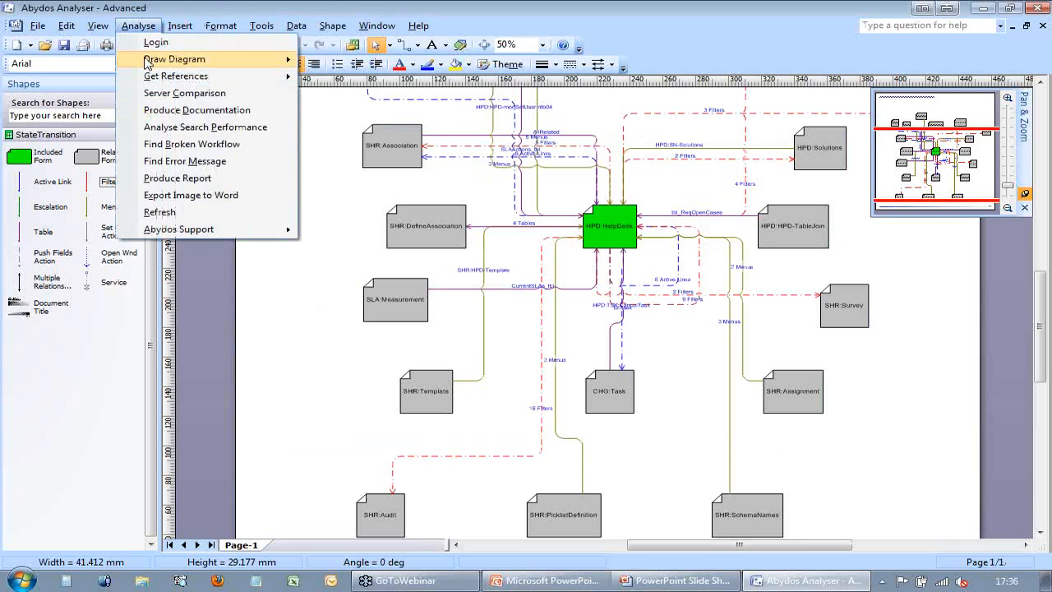
{"action": "mouse_move", "coordinate": [174, 60]}
{"action": "left_click", "coordinate": [347, 92]}
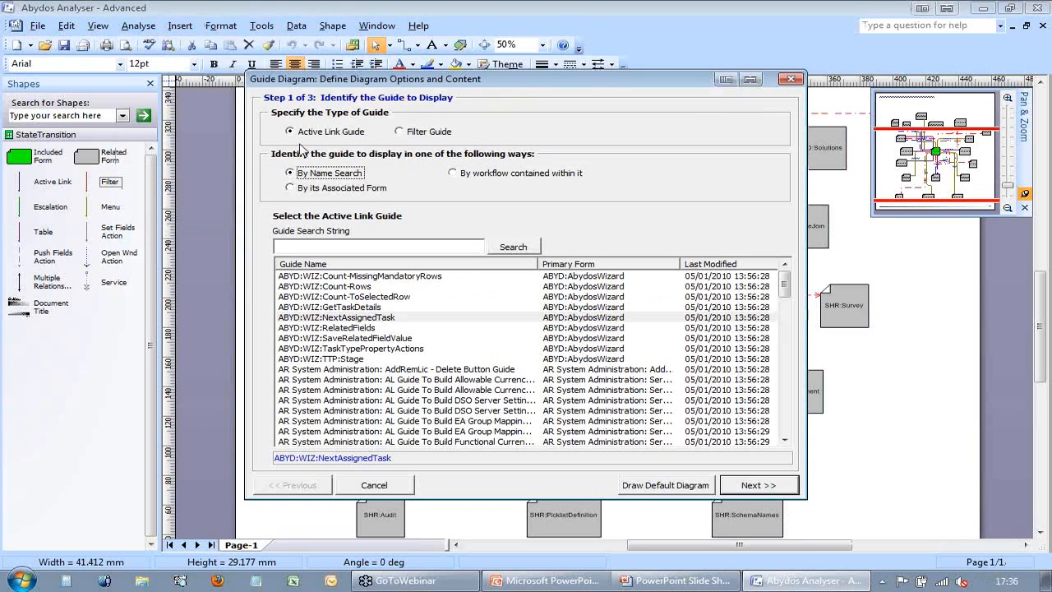
{"action": "left_click", "coordinate": [398, 319]}
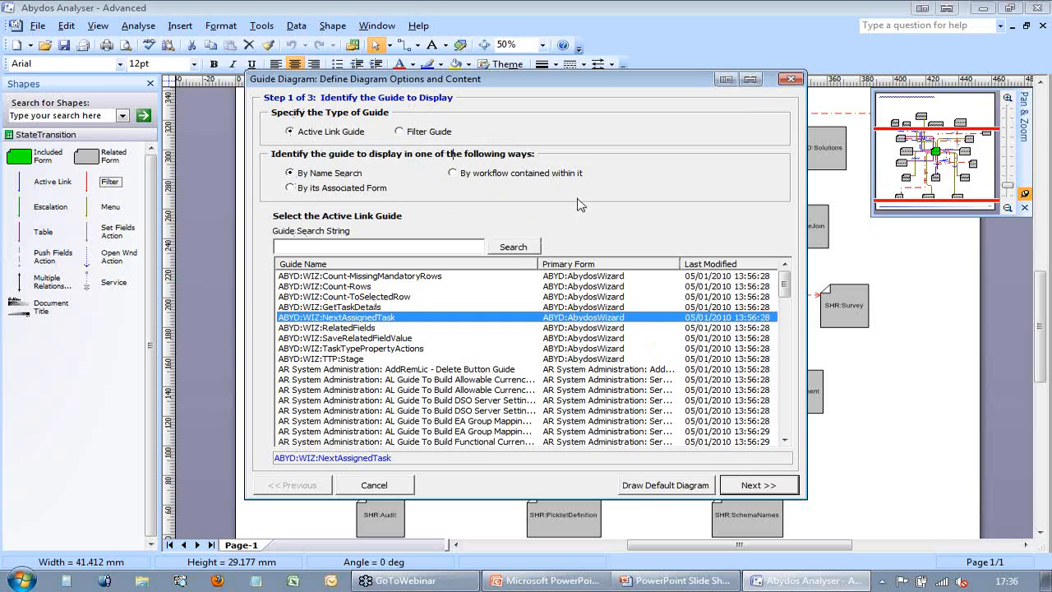
{"action": "mouse_move", "coordinate": [785, 286]}
{"action": "left_mouse_down"}
{"action": "mouse_move", "coordinate": [786, 353]}
{"action": "mouse_move", "coordinate": [787, 278]}
{"action": "left_mouse_up"}
{"action": "left_click", "coordinate": [688, 486]}
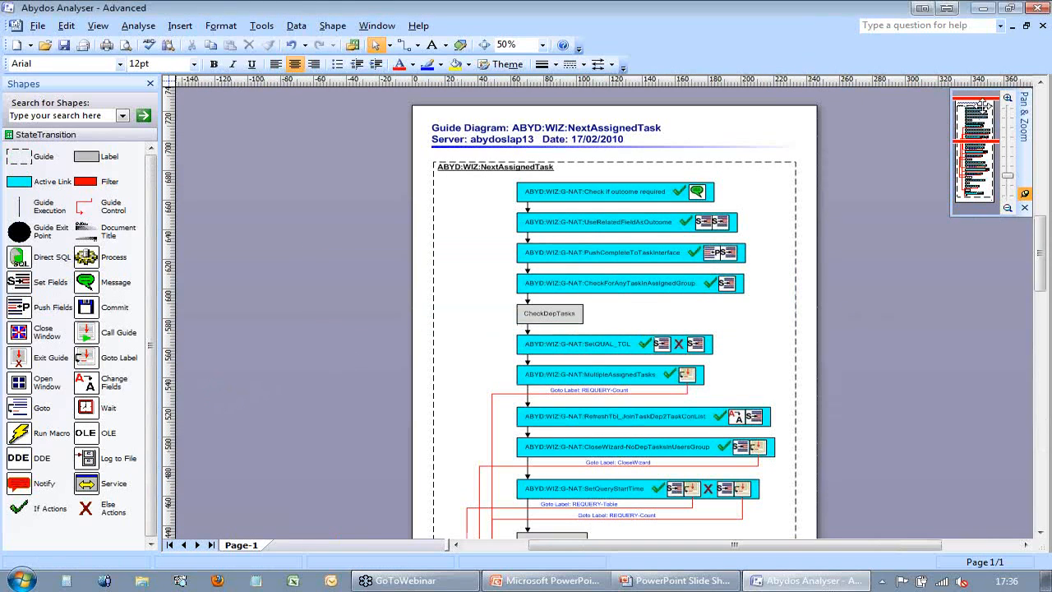
{"action": "left_click", "coordinate": [1008, 98]}
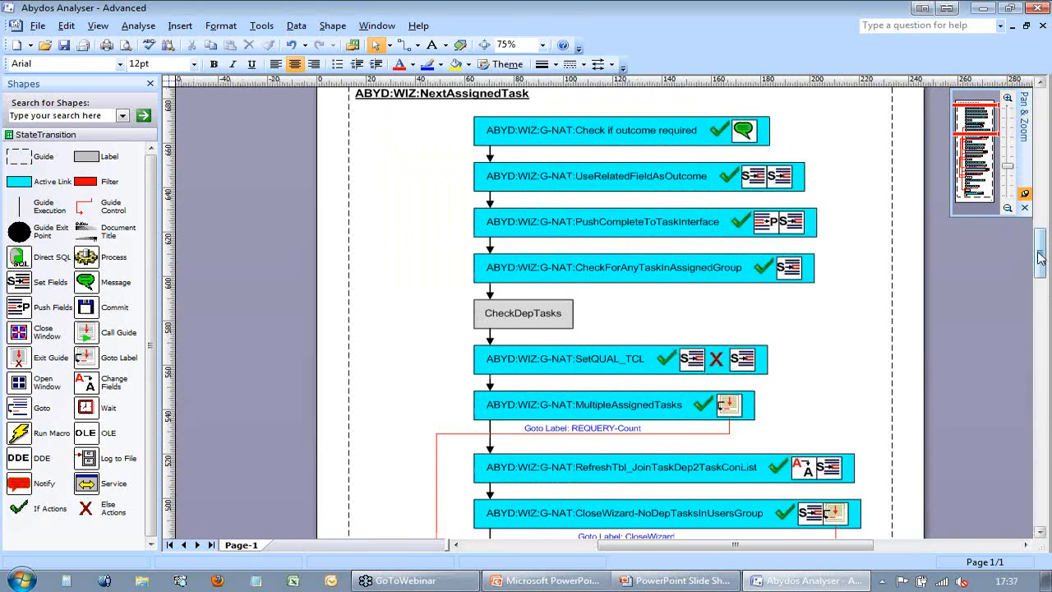
- Expand the guide called by the active link ABYD:WIZ:G-NAT:GetTaskDetails(CallsGuide) in the guide diagram
{"action": "left_click_drag", "start_coordinate": [1040, 257], "coordinate": [1045, 249]}
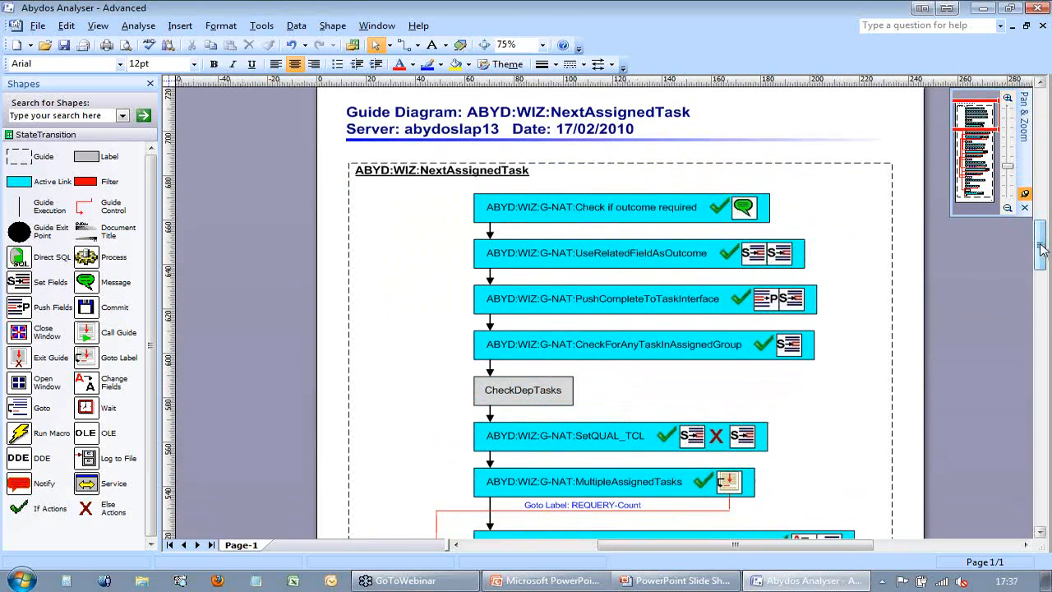
{"action": "left_click_drag", "start_coordinate": [1041, 249], "coordinate": [852, 321]}
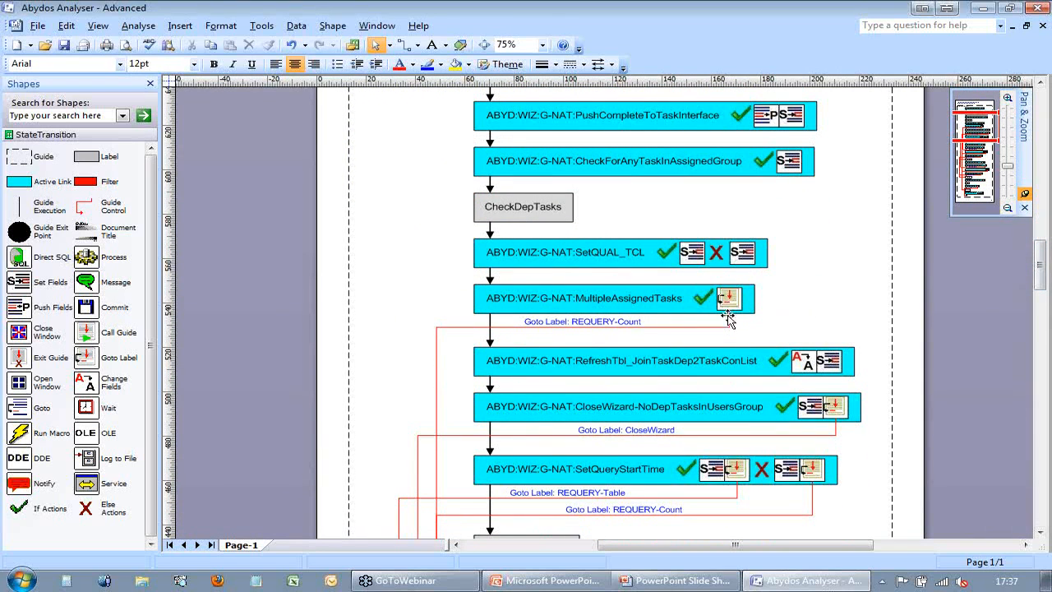
{"action": "left_click_drag", "start_coordinate": [1040, 262], "coordinate": [1042, 355]}
{"action": "left_click", "coordinate": [752, 358]}
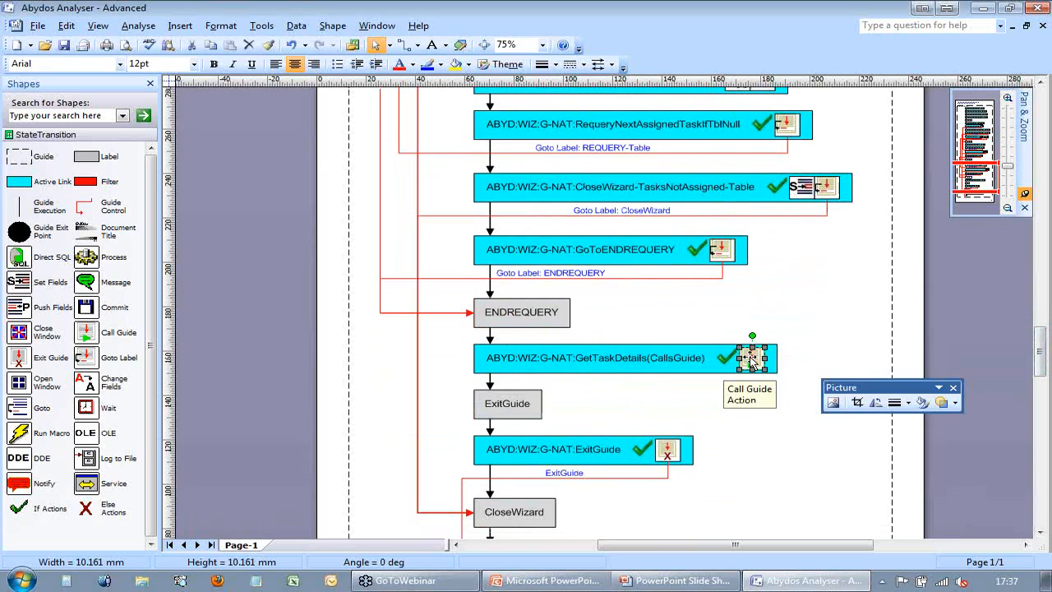
{"action": "right_click", "coordinate": [753, 361]}
{"action": "left_click", "coordinate": [779, 367]}
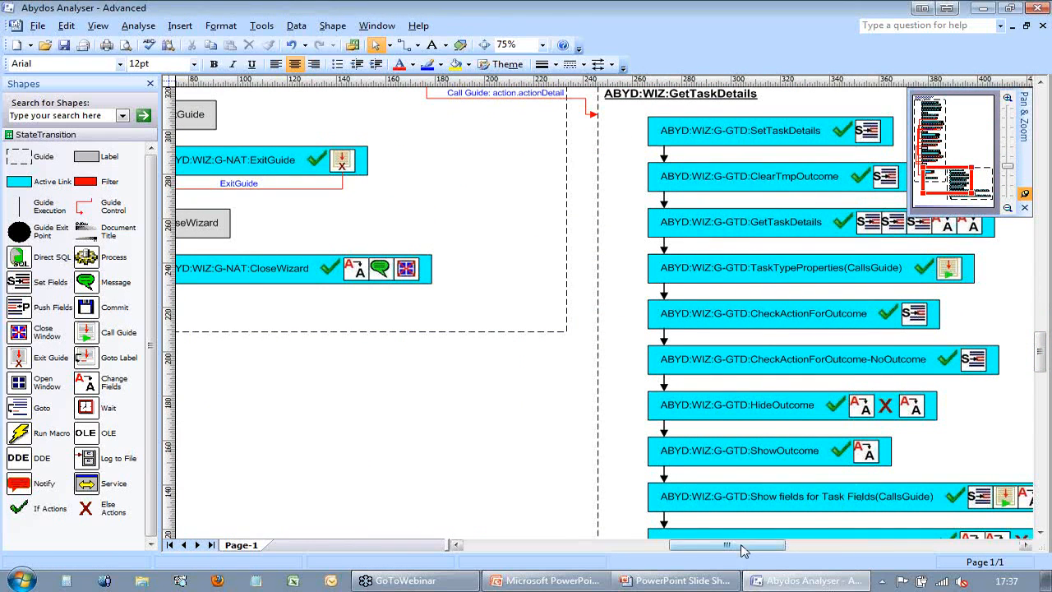
- Expand the guides called by ABYD:WIZ:G-GTD:TaskTypeProperties(CallsGuide) and then by ABYD:WIZ:G-TTP:Actions:Stage(CallsGuide) in the diagram
{"action": "left_click_drag", "start_coordinate": [742, 544], "coordinate": [757, 549]}
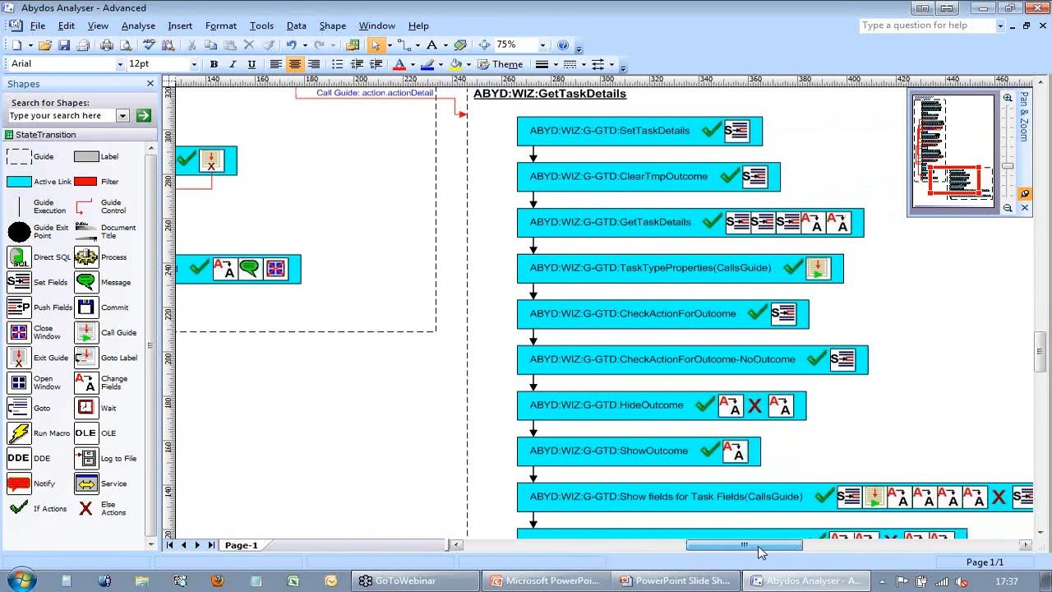
{"action": "right_click", "coordinate": [825, 271]}
{"action": "left_click", "coordinate": [859, 283]}
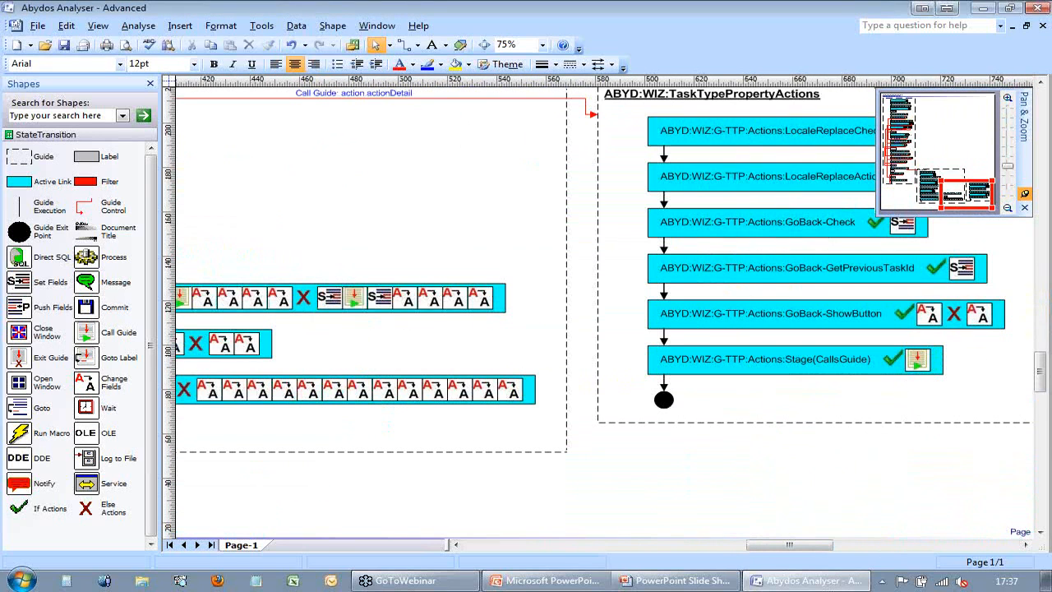
{"action": "right_click", "coordinate": [917, 359]}
{"action": "left_click", "coordinate": [905, 370]}
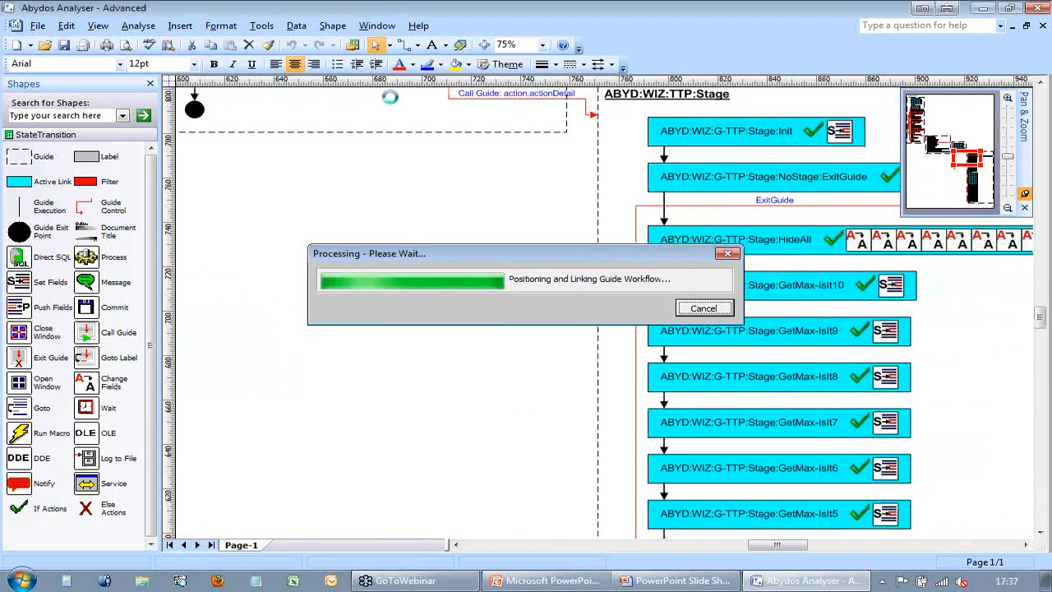
- Produce an Excel report based on the contents of the expanded guide diagram
{"action": "left_click", "coordinate": [138, 25]}
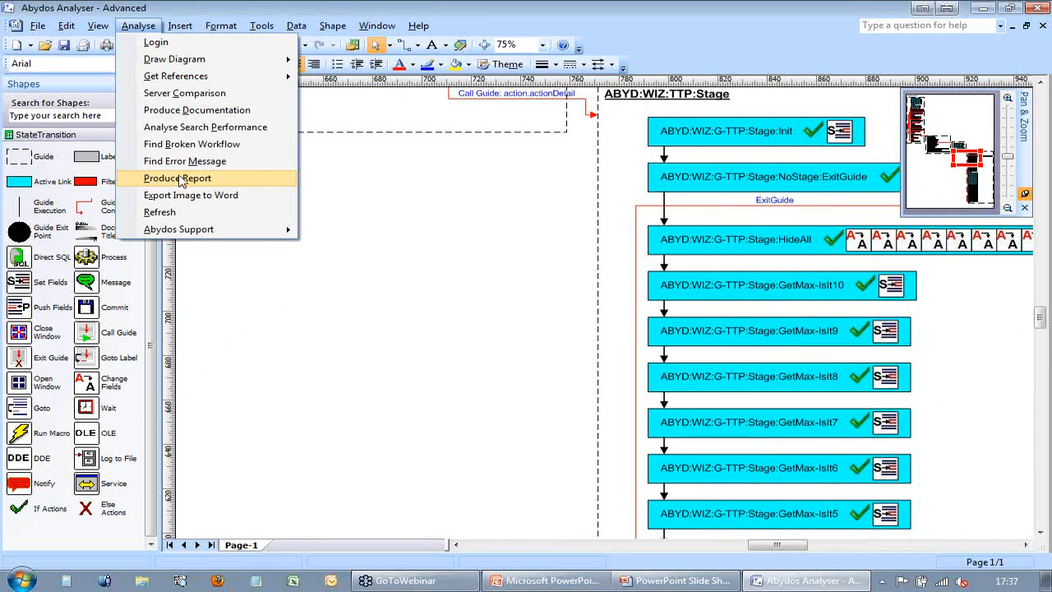
{"action": "left_click", "coordinate": [182, 180]}
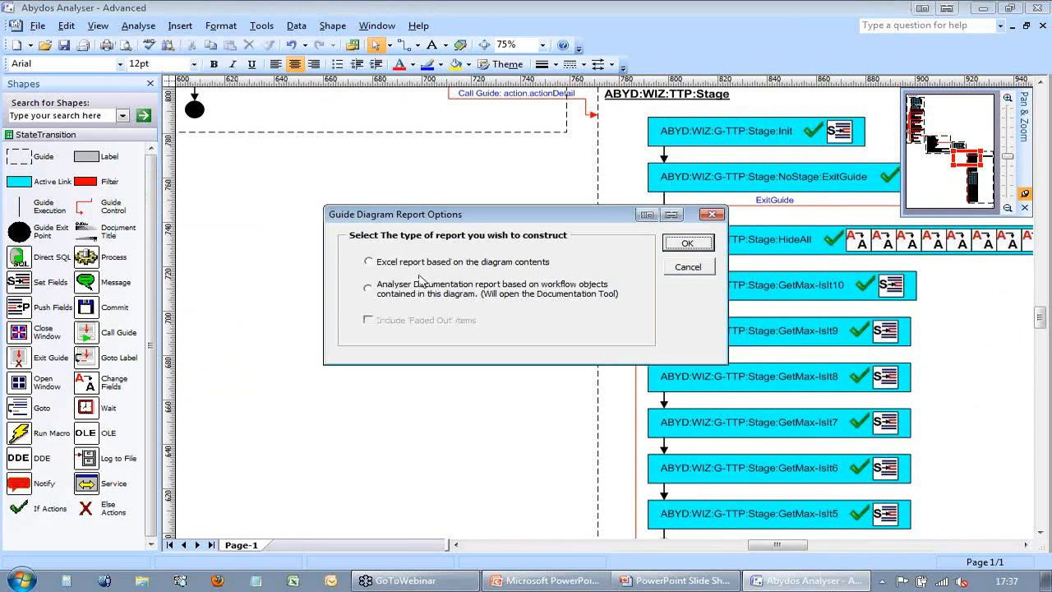
{"action": "left_click", "coordinate": [369, 262]}
{"action": "left_click", "coordinate": [686, 244]}
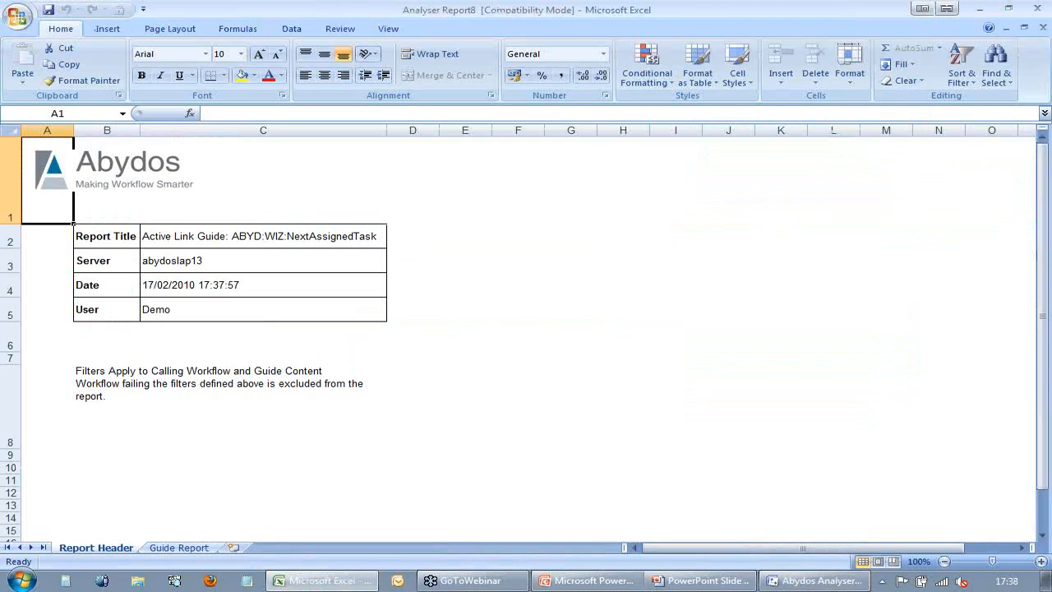
- Examine the Guide Report sheet to its end, reading each guide's active links, labels, IF actions and ELSE actions
{"action": "left_click", "coordinate": [198, 548]}
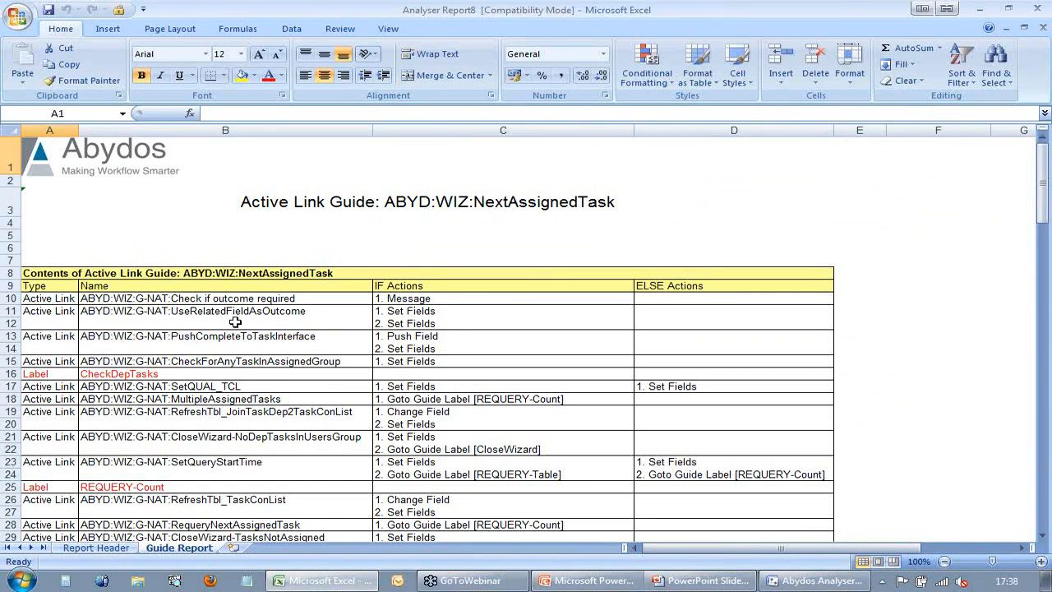
{"action": "scroll", "coordinate": [450, 329], "scroll_direction": "down", "scroll_amount": 1}
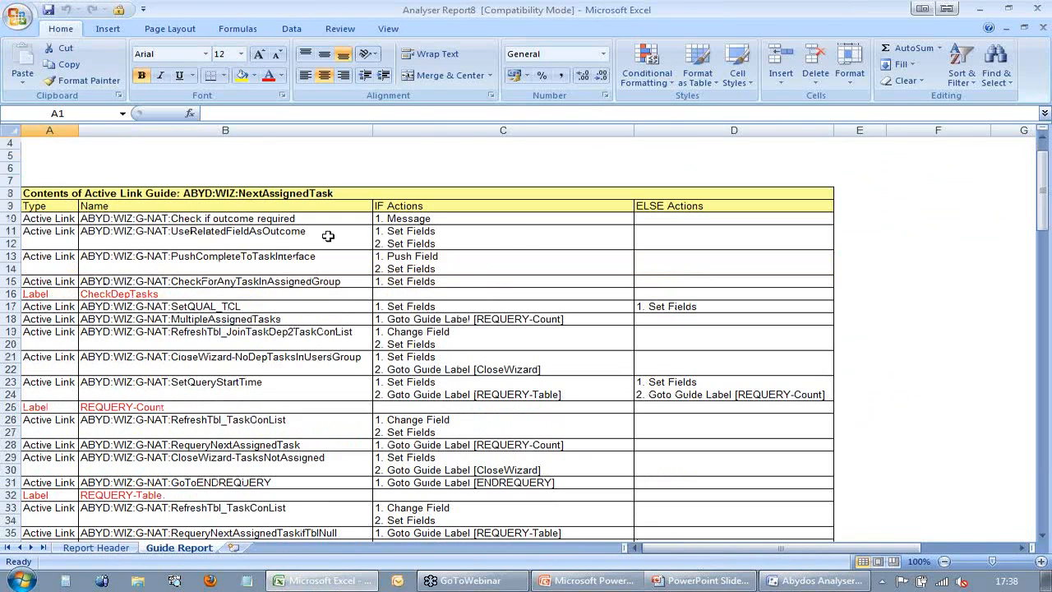
{"action": "scroll", "coordinate": [297, 247], "scroll_direction": "down", "scroll_amount": 6}
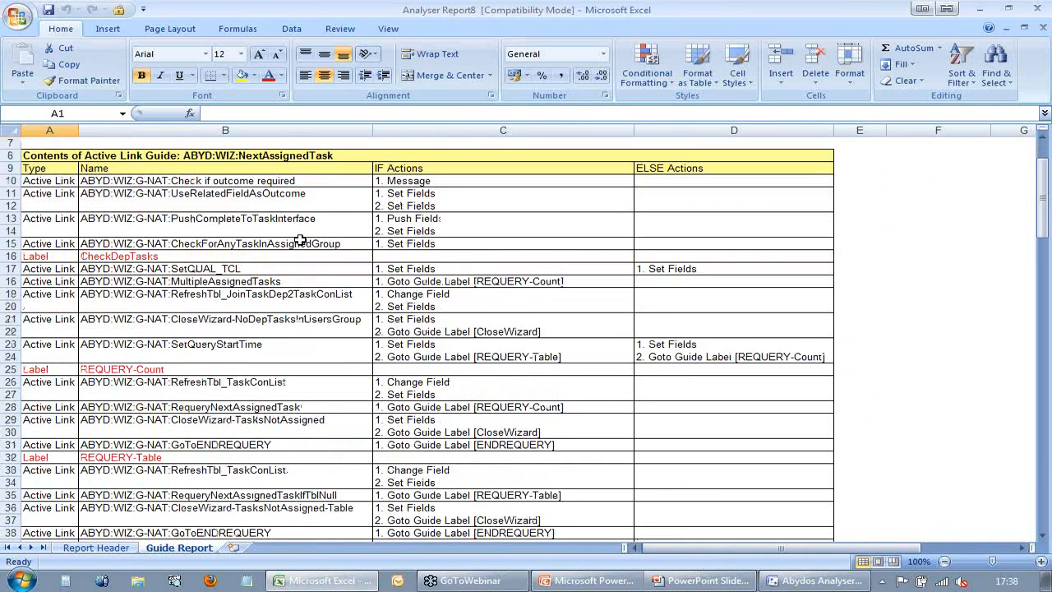
{"action": "scroll", "coordinate": [297, 247], "scroll_direction": "down", "scroll_amount": 2}
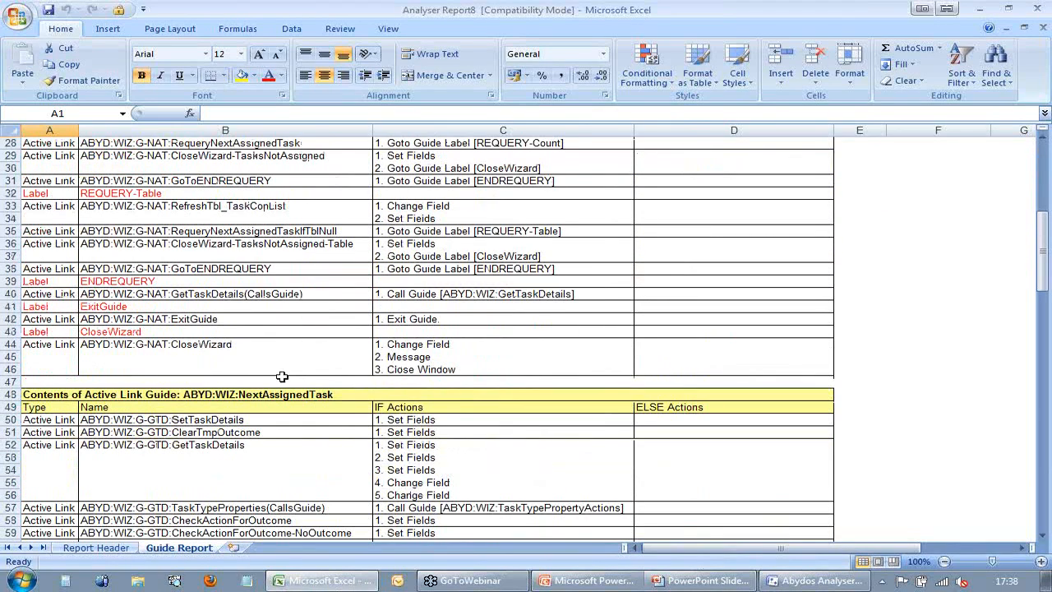
{"action": "scroll", "coordinate": [282, 376], "scroll_direction": "down", "scroll_amount": 2}
{"action": "scroll", "coordinate": [282, 376], "scroll_direction": "down", "scroll_amount": 15}
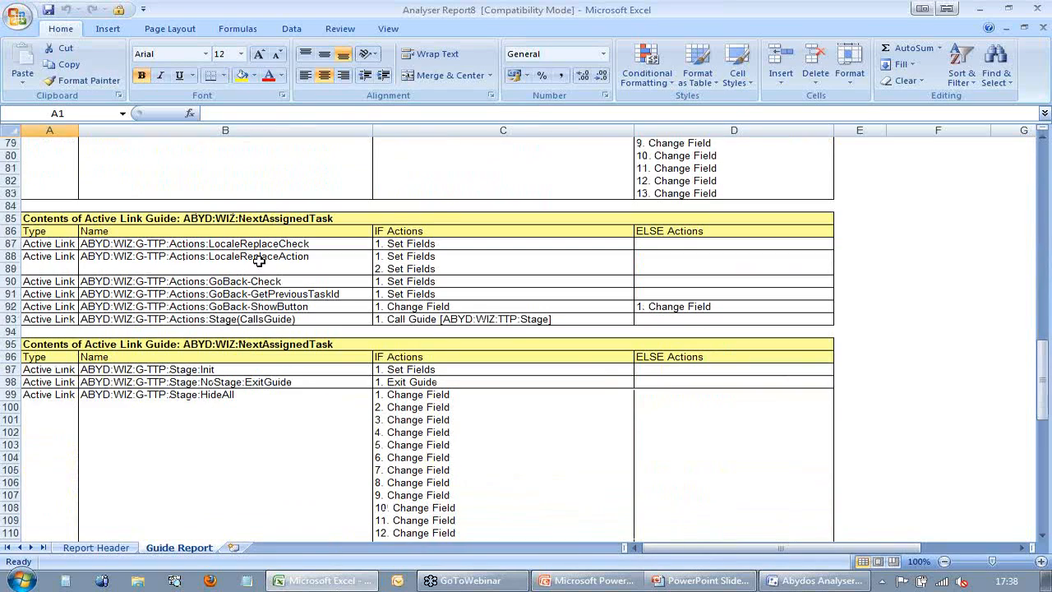
{"action": "scroll", "coordinate": [261, 233], "scroll_direction": "down", "scroll_amount": 2}
{"action": "scroll", "coordinate": [778, 408], "scroll_direction": "down", "scroll_amount": 14}
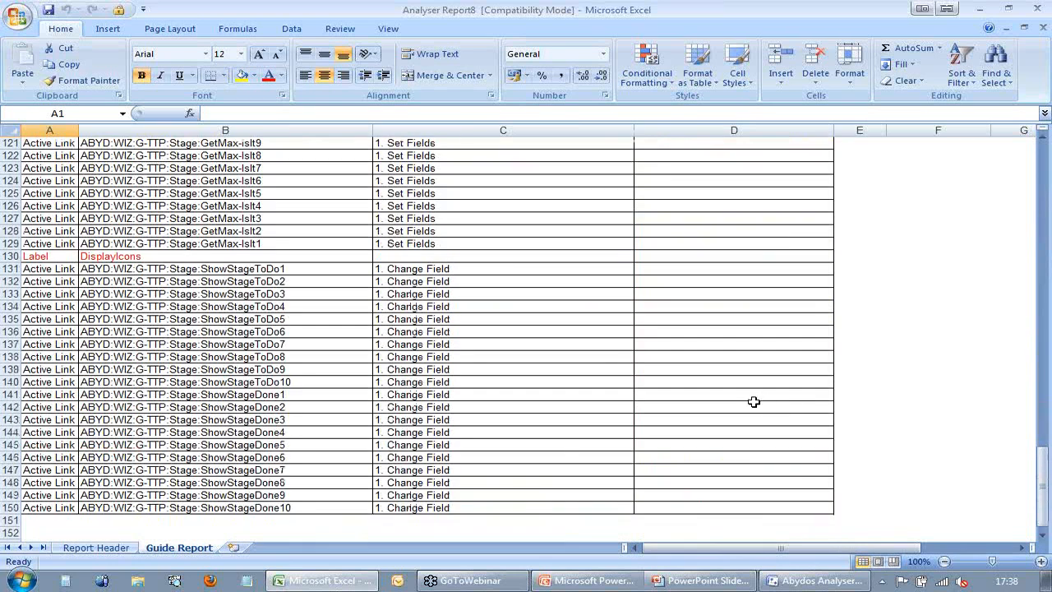
- Close the report workbook without saving and switch to the PowerPoint slide show
{"action": "left_click", "coordinate": [1038, 8]}
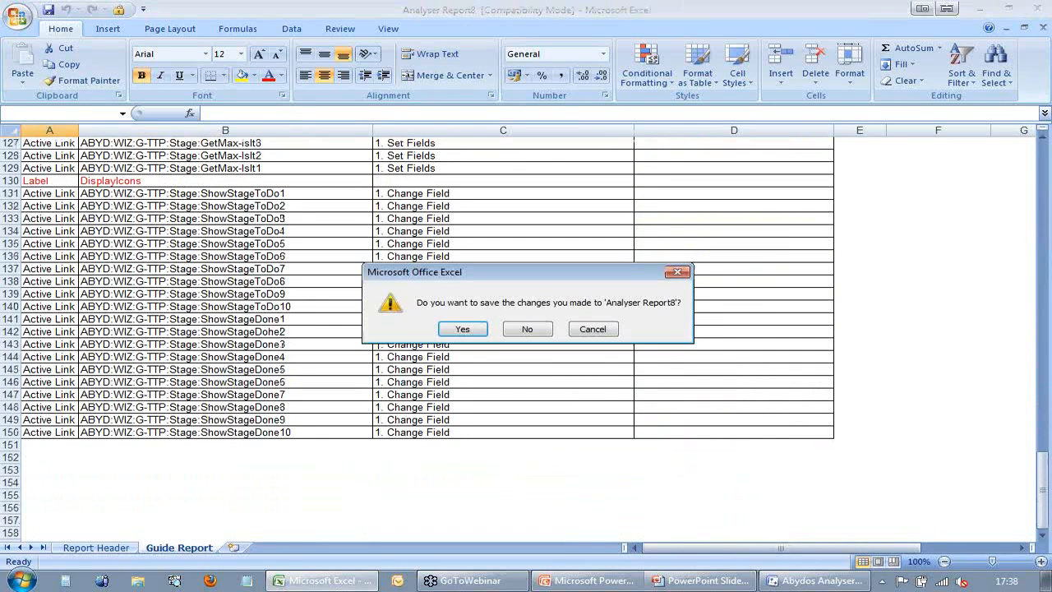
{"action": "left_click", "coordinate": [528, 329]}
{"action": "left_click", "coordinate": [670, 582]}
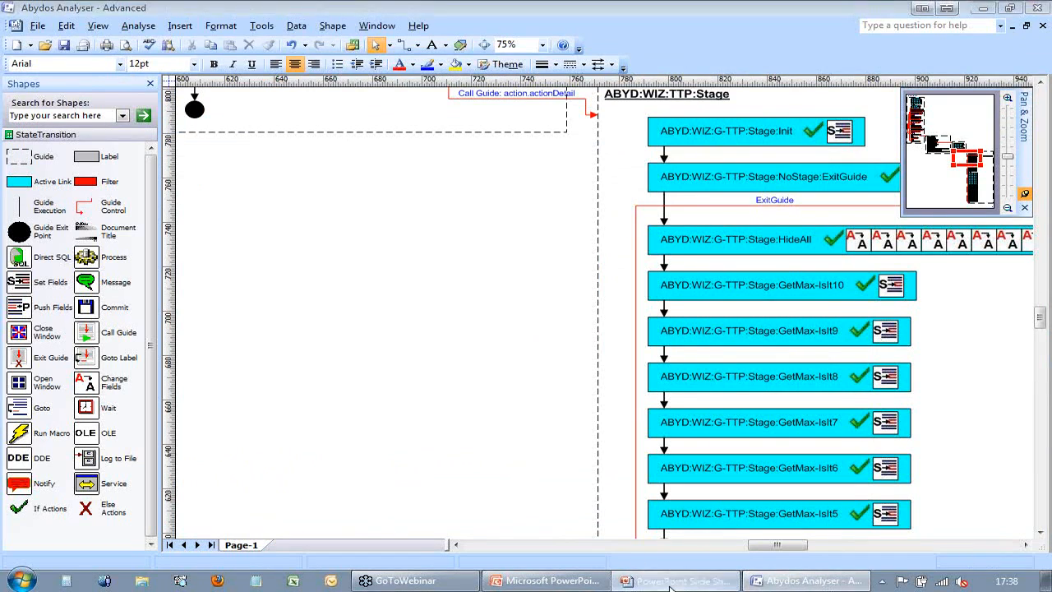